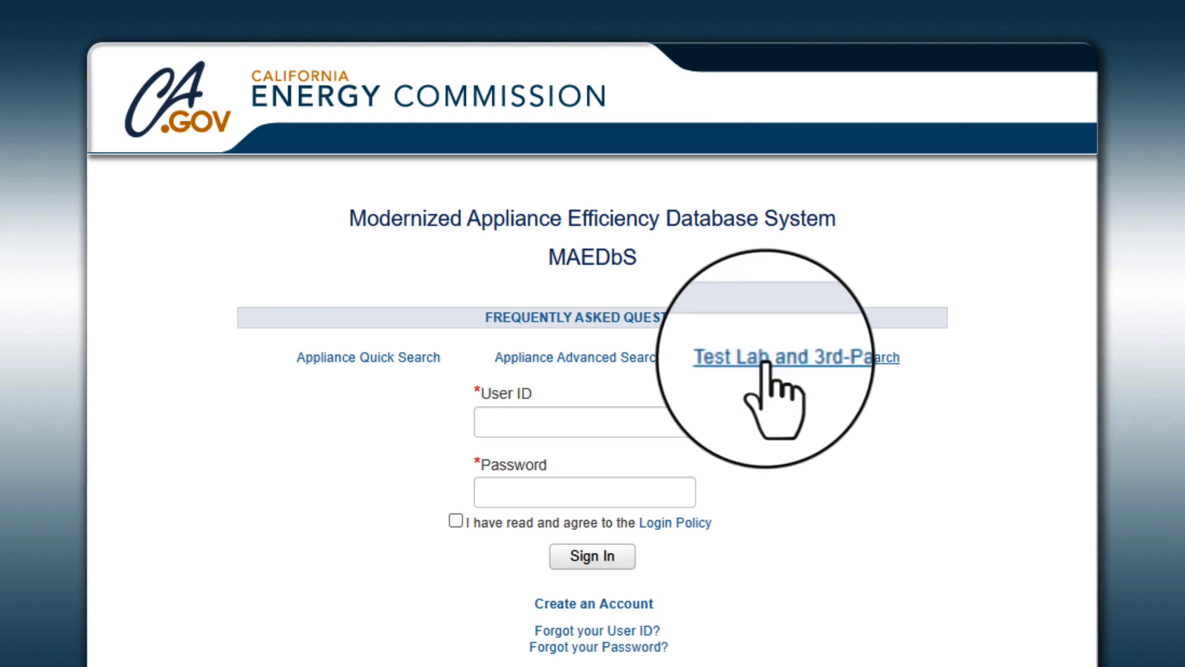
Search the approved test labs for 'EnergyCodeAce Demo Test Lab' and find no match.
click(808, 358)
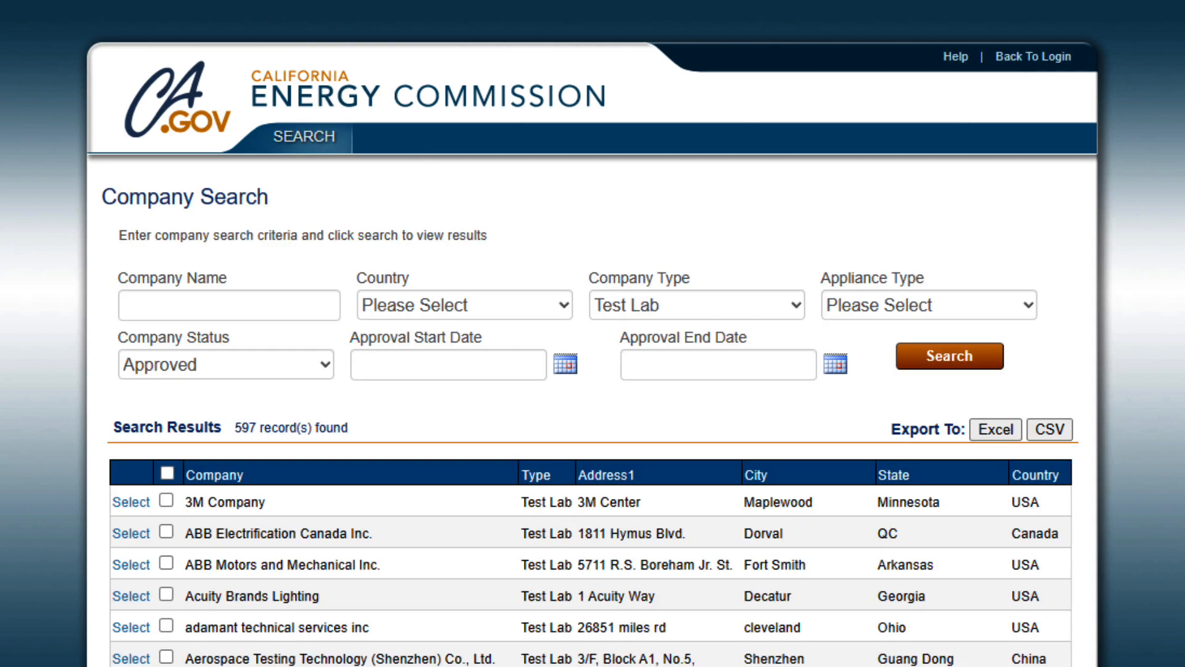
click(229, 305)
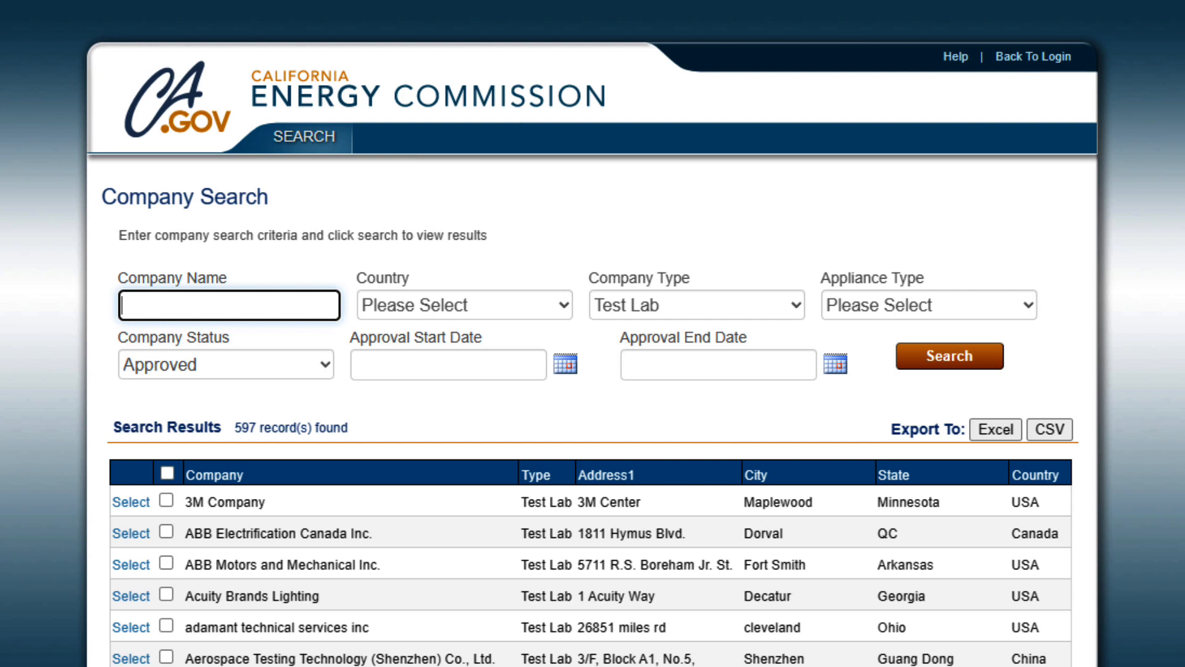
text(EnergyC)
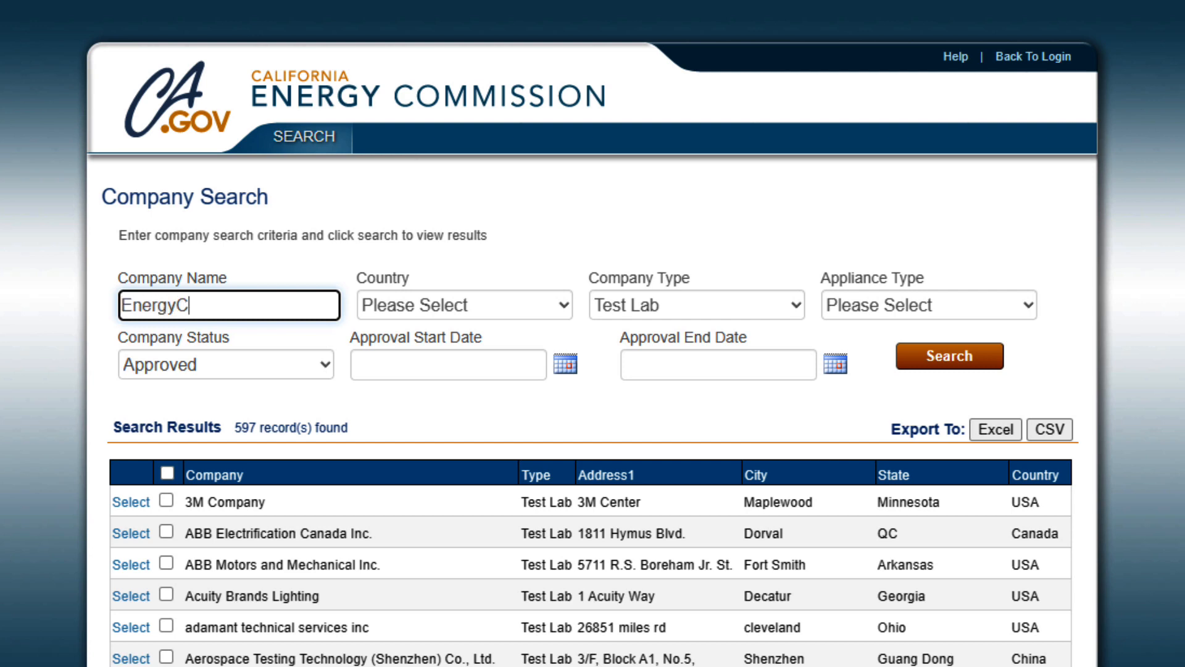
text(odeAce Demo)
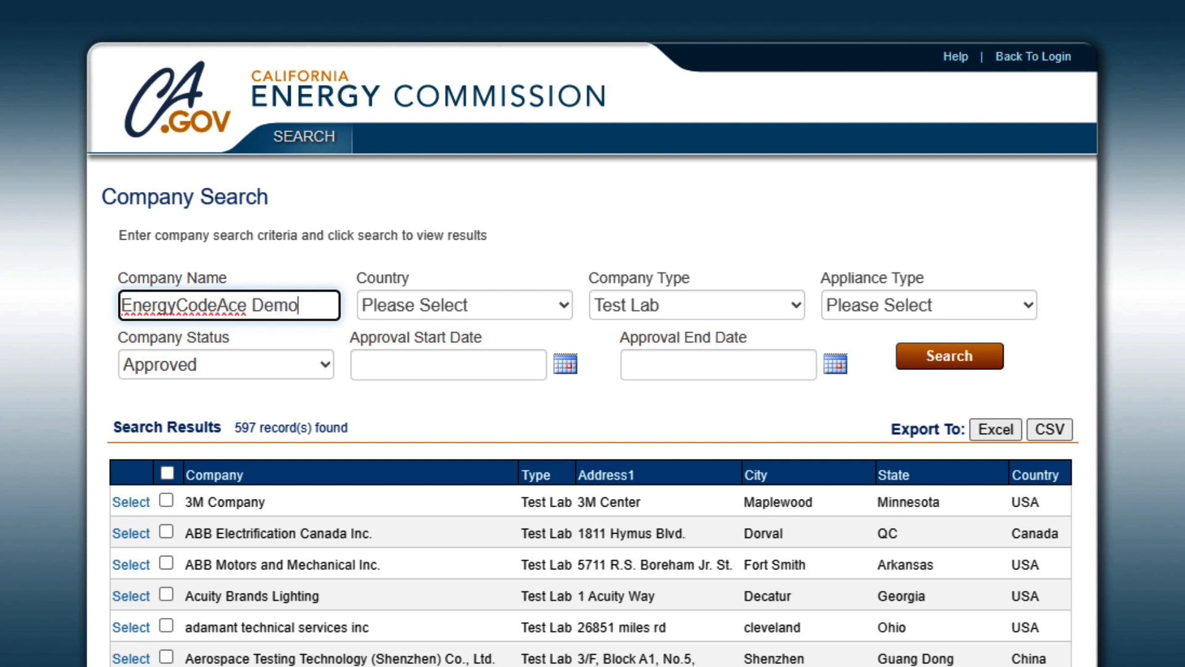
text( Test La)
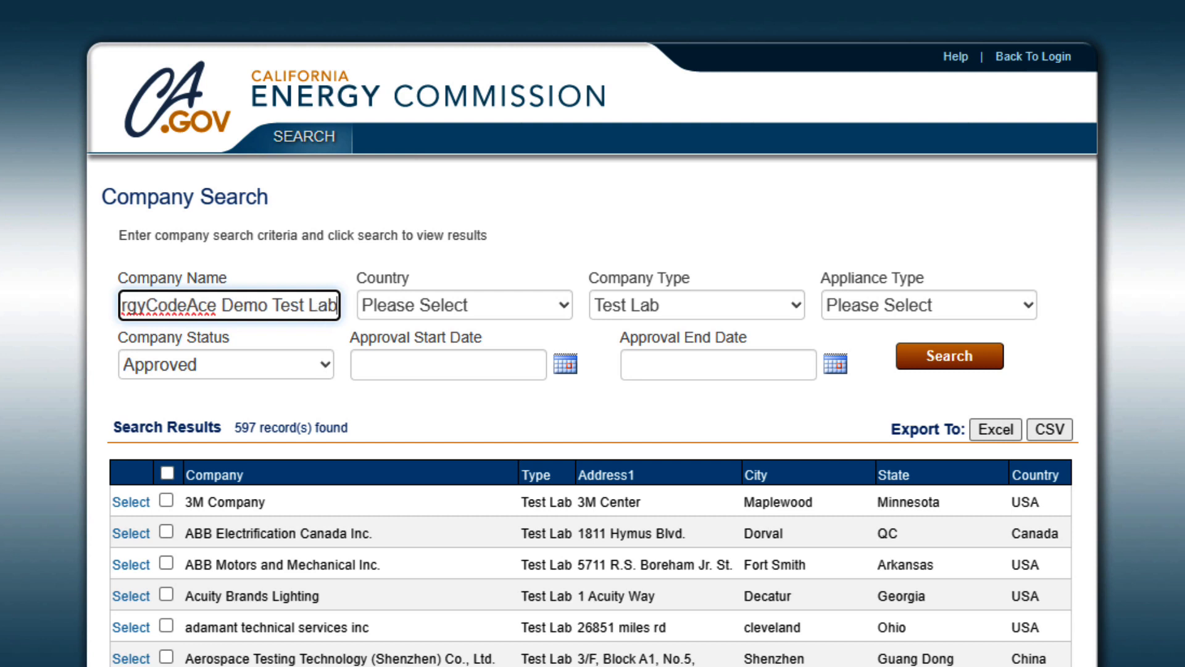
text(b)
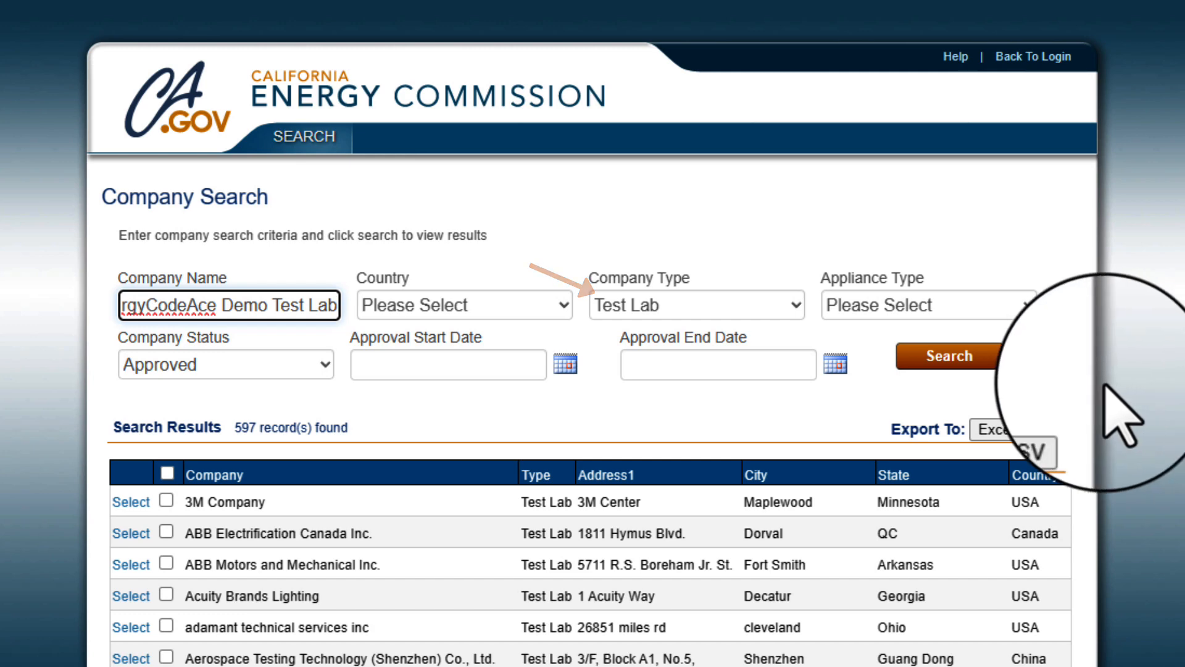
click(950, 358)
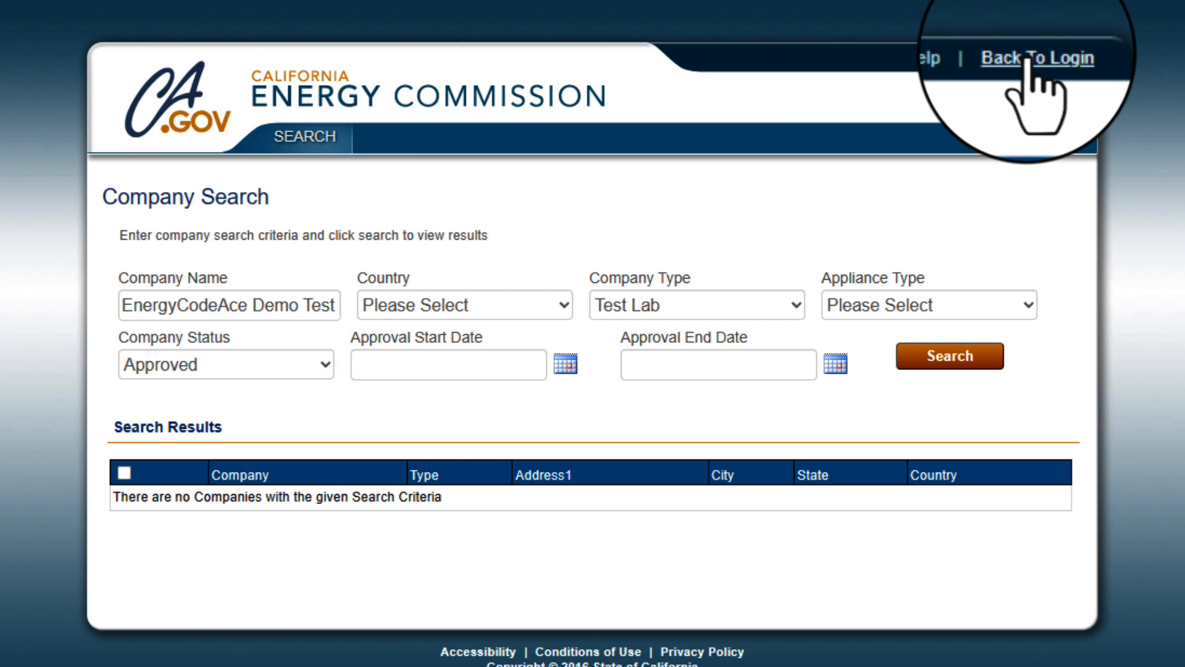
Open Appliance Quick Search by company and browse the Select Manufacturer list.
click(1026, 59)
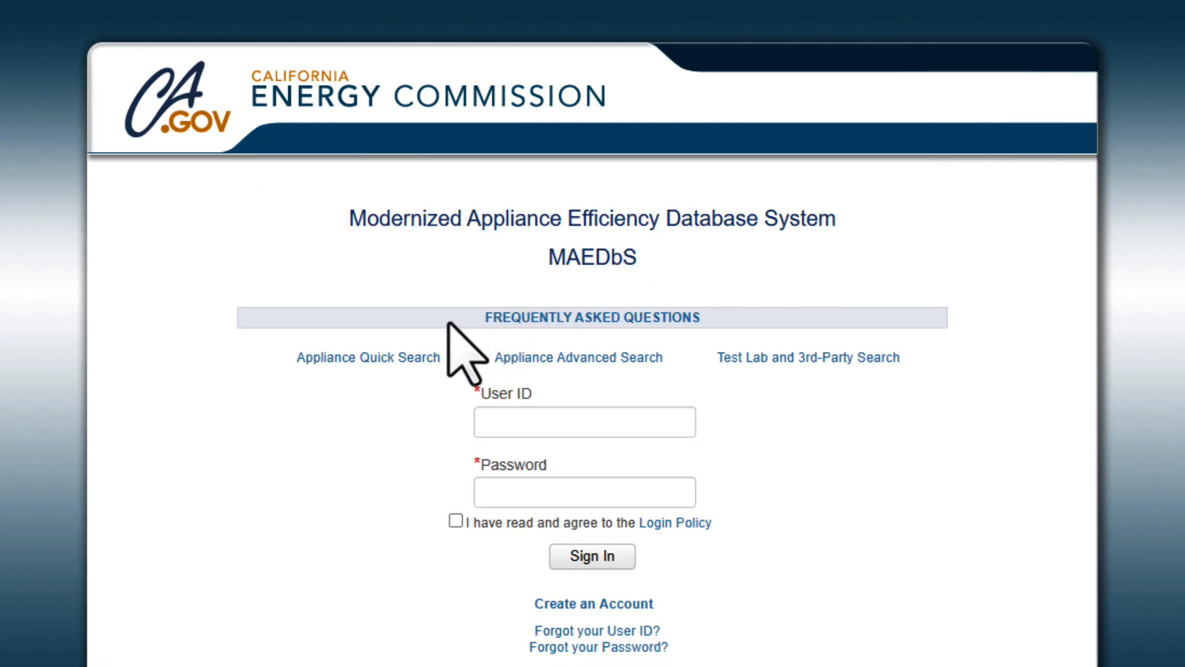
click(409, 366)
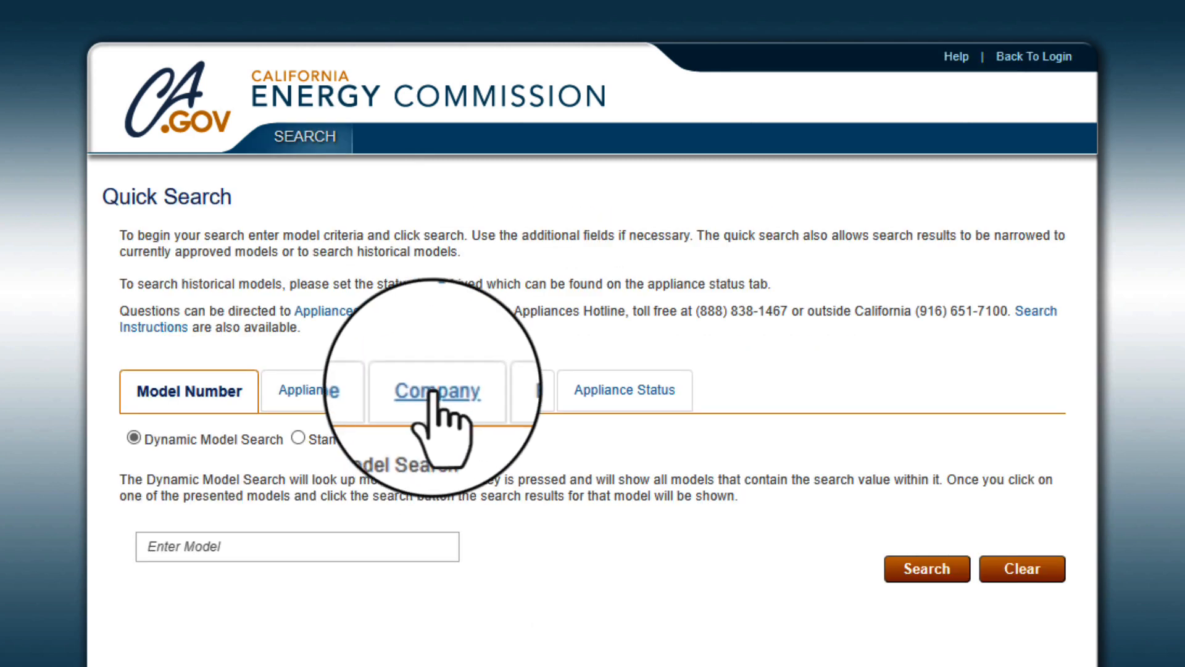
click(429, 392)
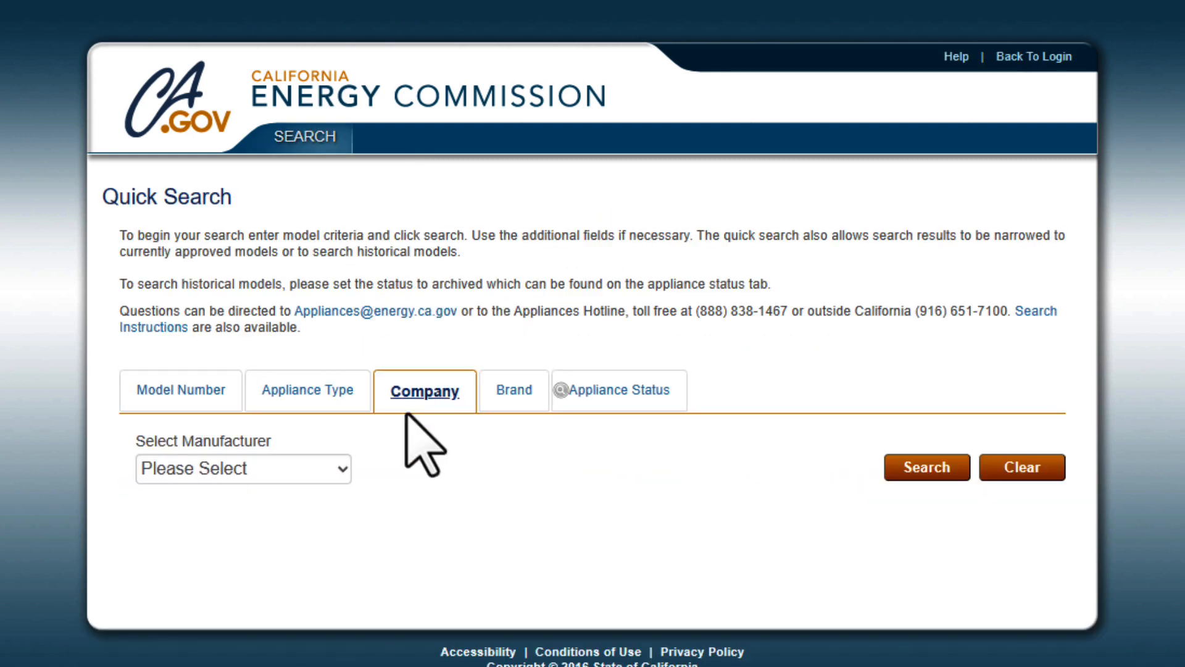
click(341, 471)
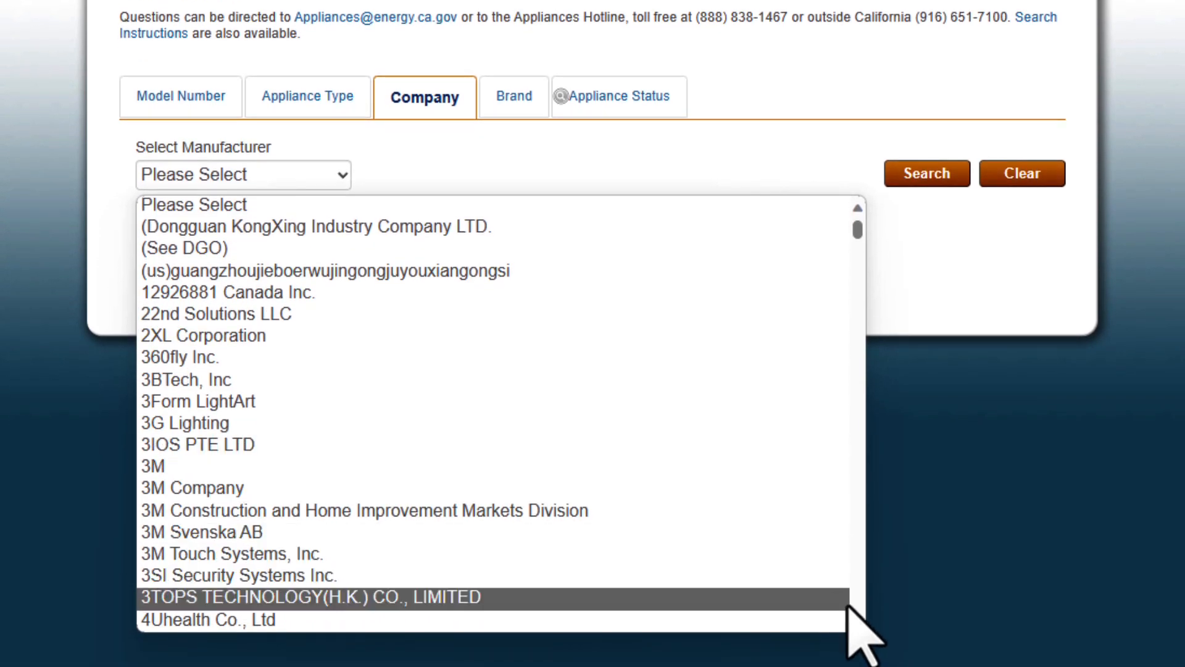
scroll(858, 620, down, 5)
scroll(858, 621, down, 20)
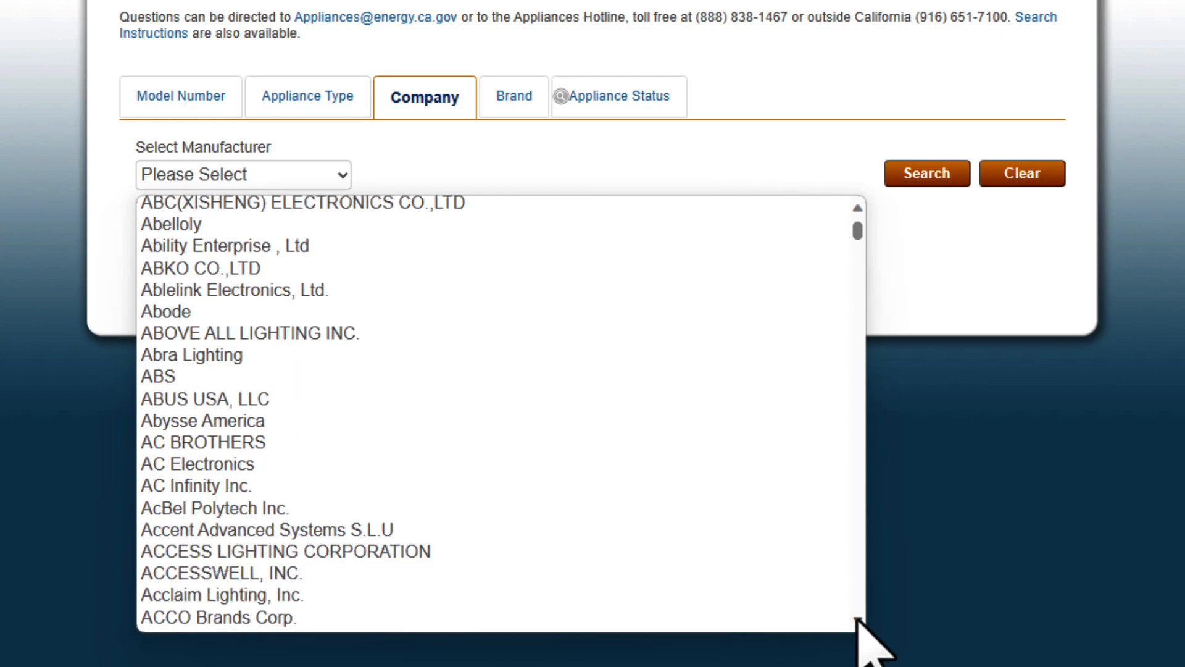
scroll(858, 620, down, 20)
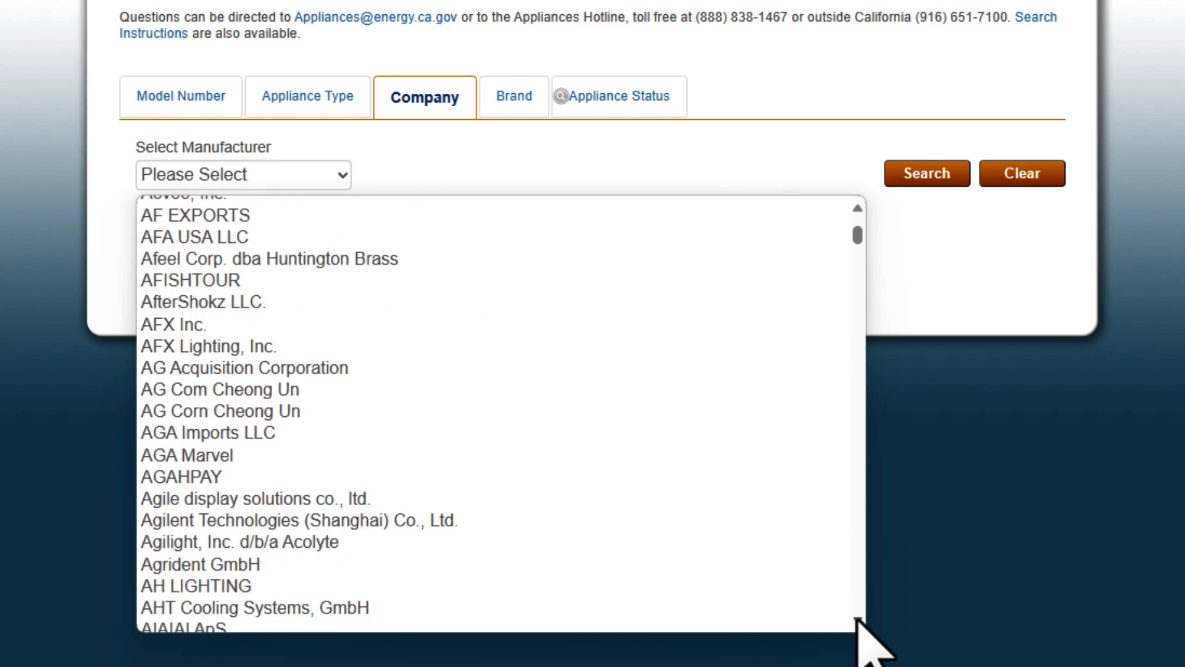
scroll(858, 620, down, 20)
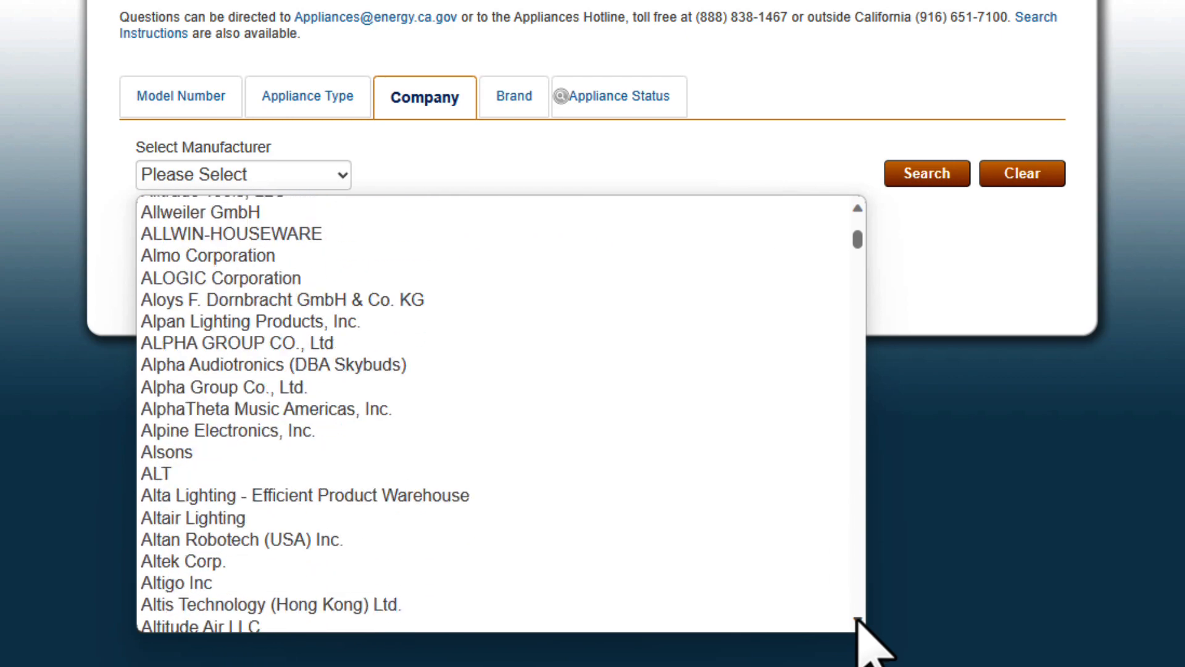
scroll(859, 621, down, 20)
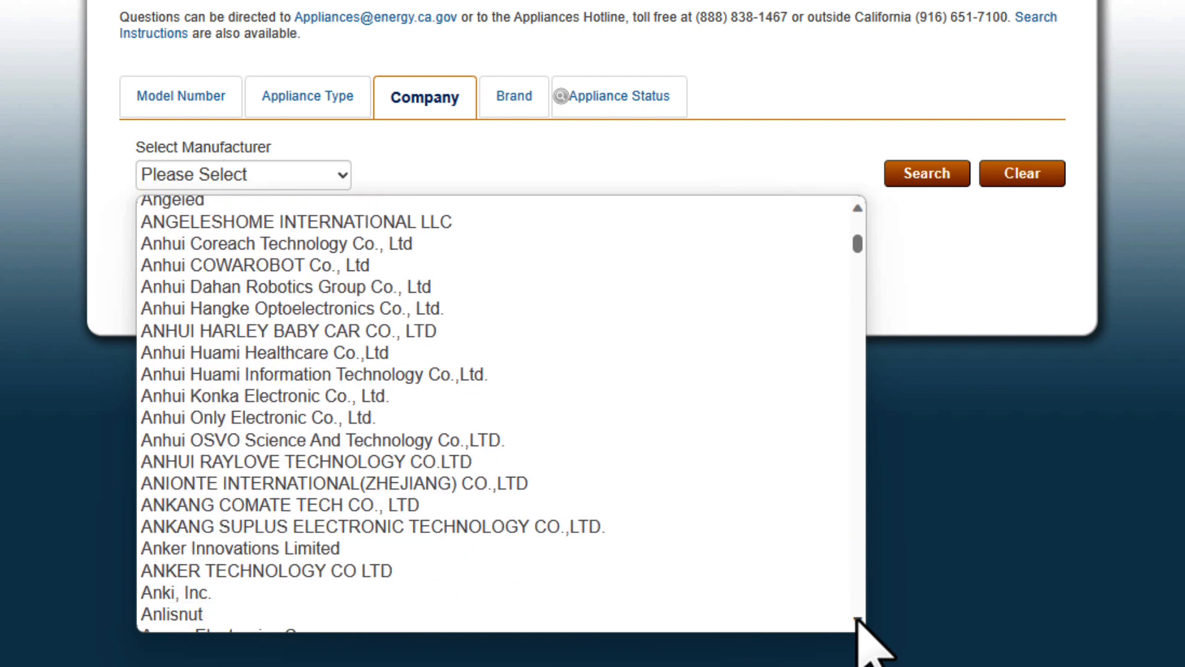
scroll(858, 620, down, 1)
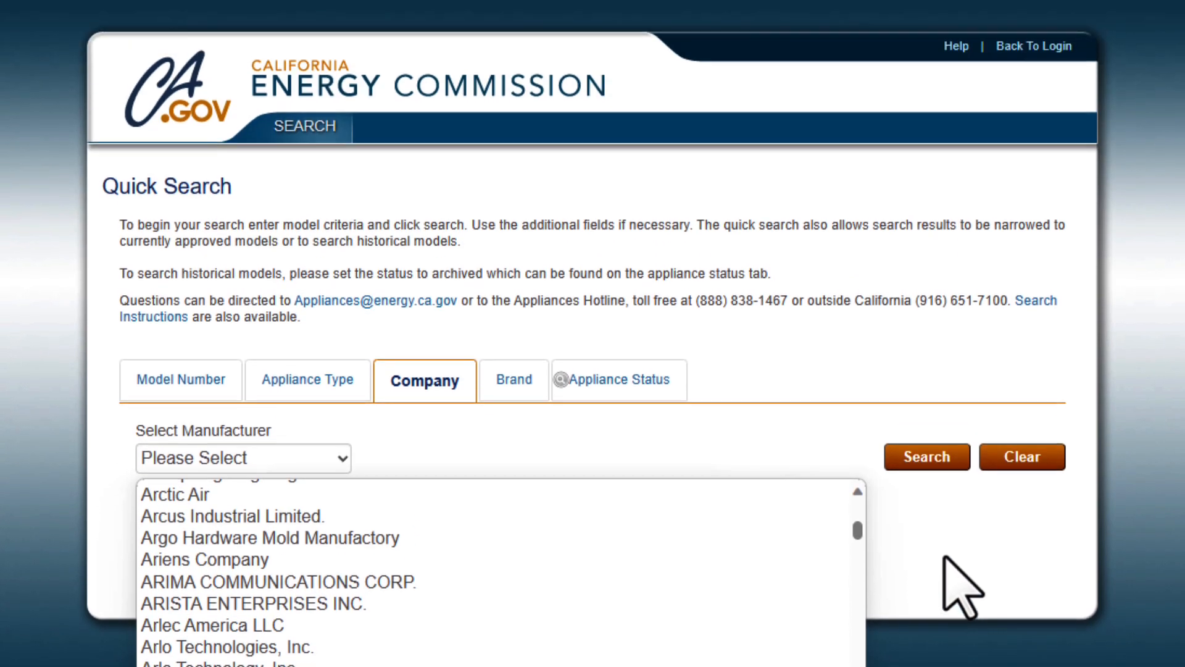
click(942, 273)
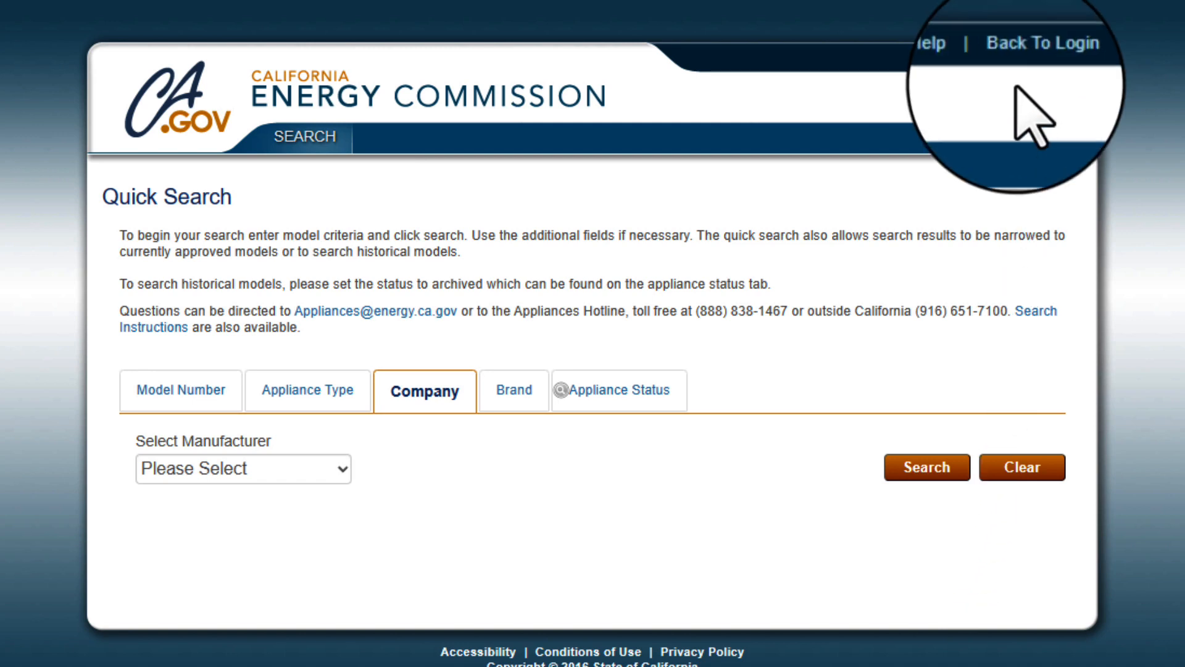
Start a new account for Energy Code Ace (EnergyCodeAce.com) as a certified Test Lab for Plumbing Products.
click(1028, 56)
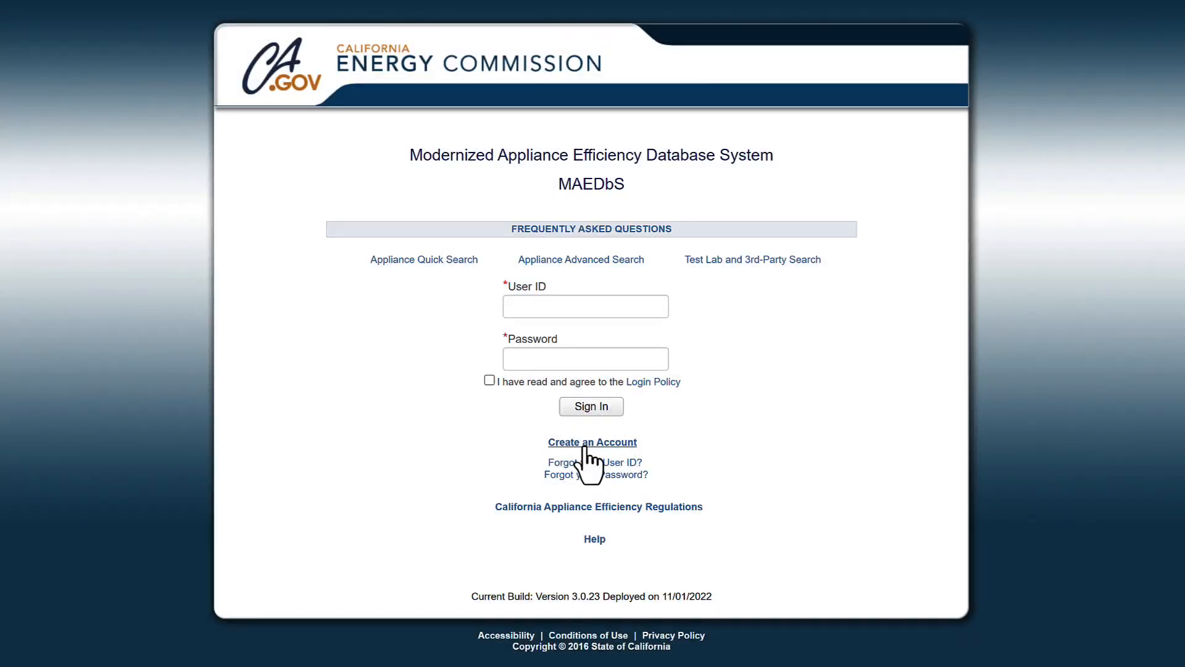
click(585, 442)
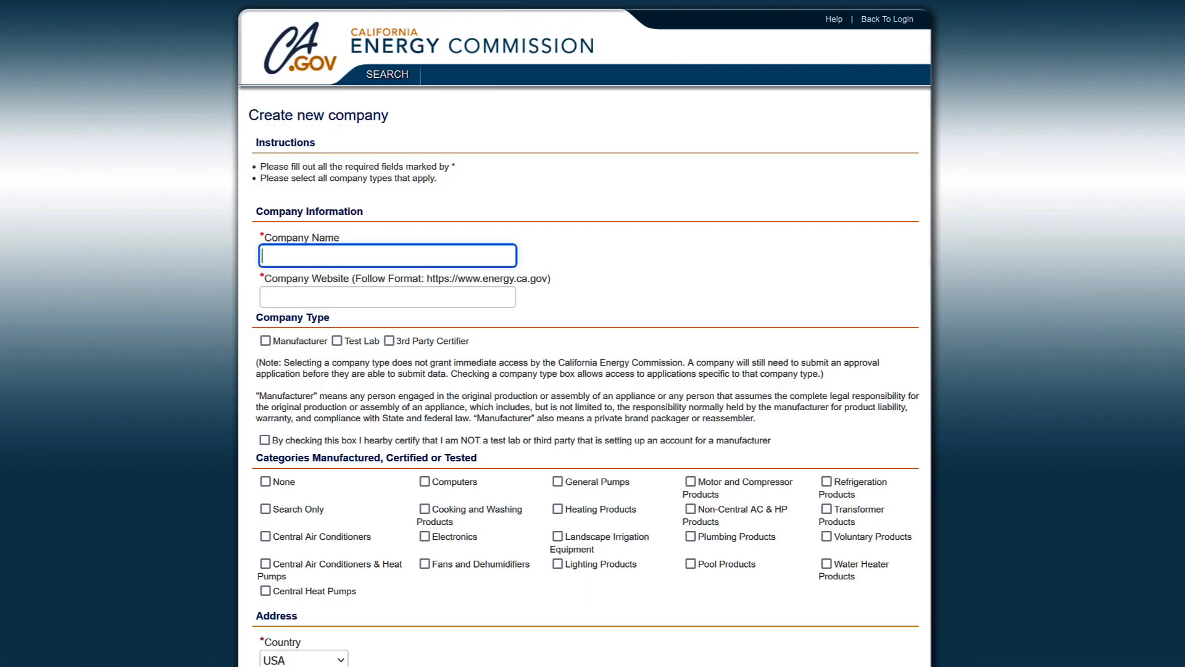
text(Energy Code Ace)
key(Tab)
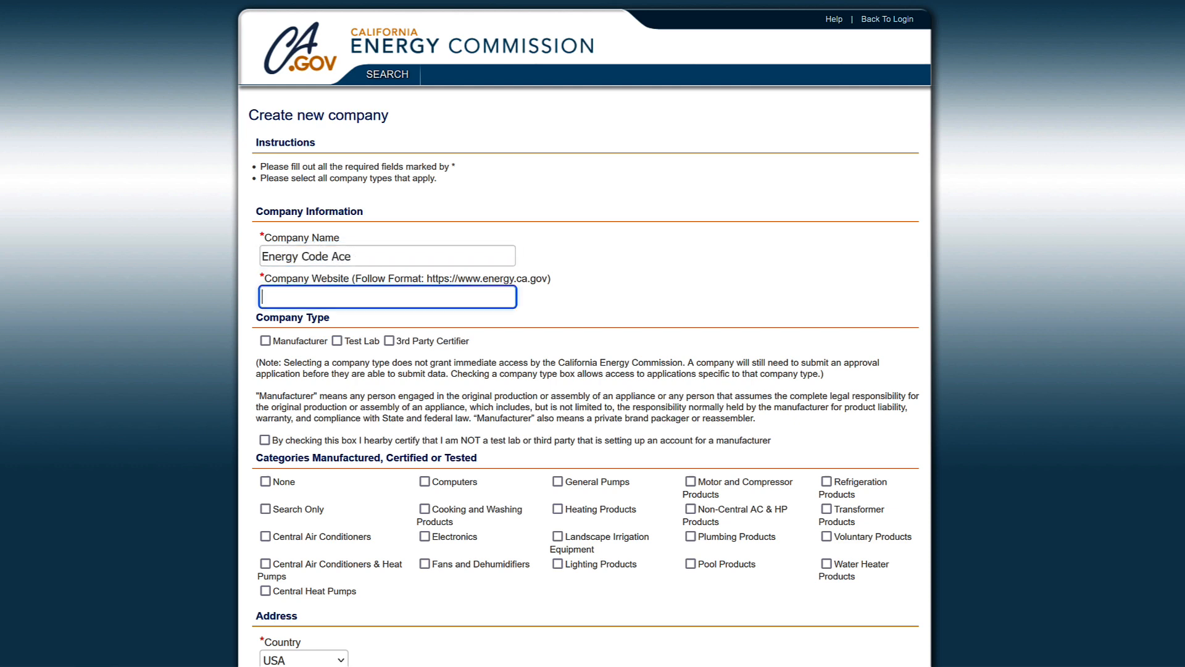
text(EnergyCodeAce.com)
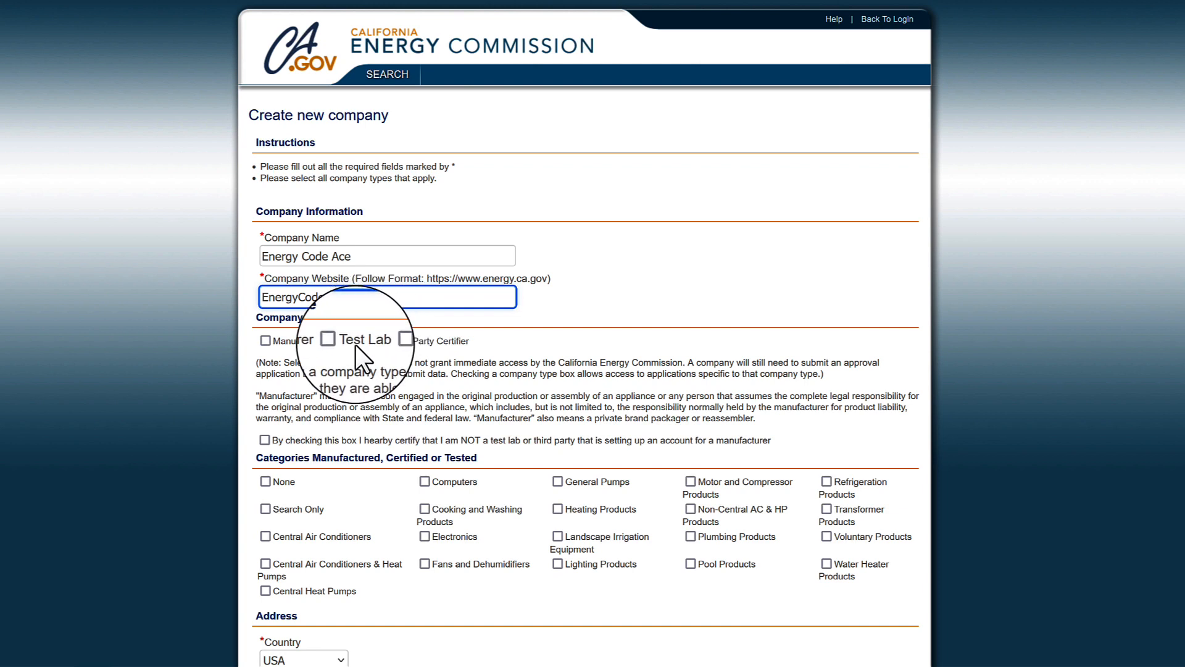
click(336, 341)
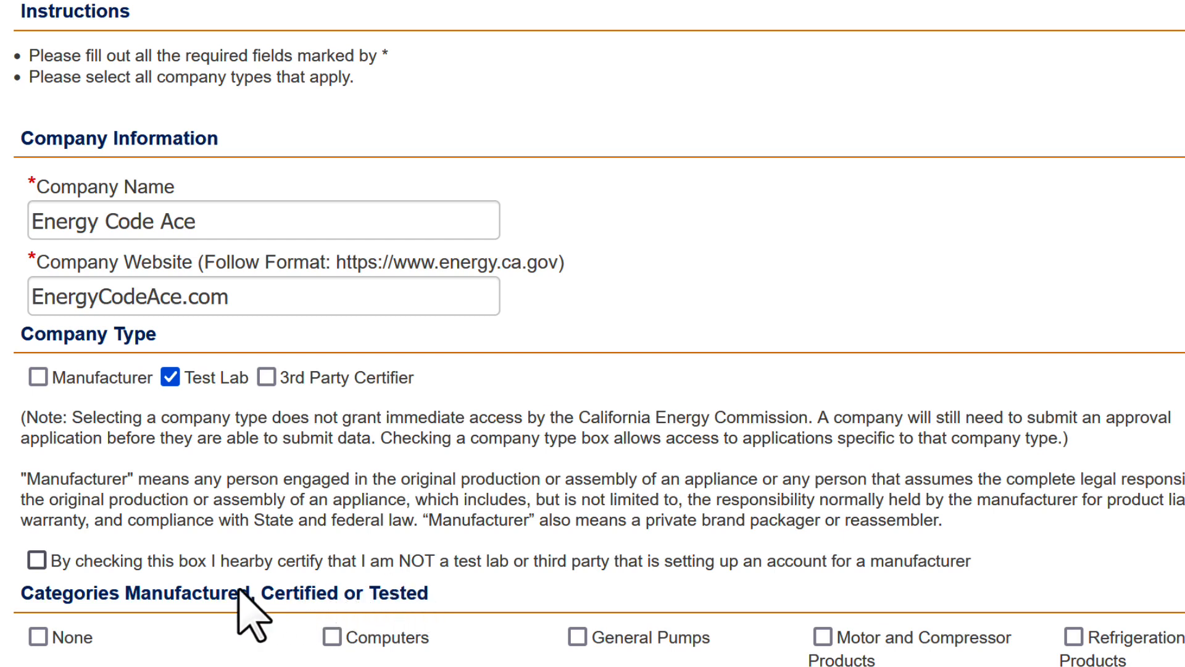
click(37, 563)
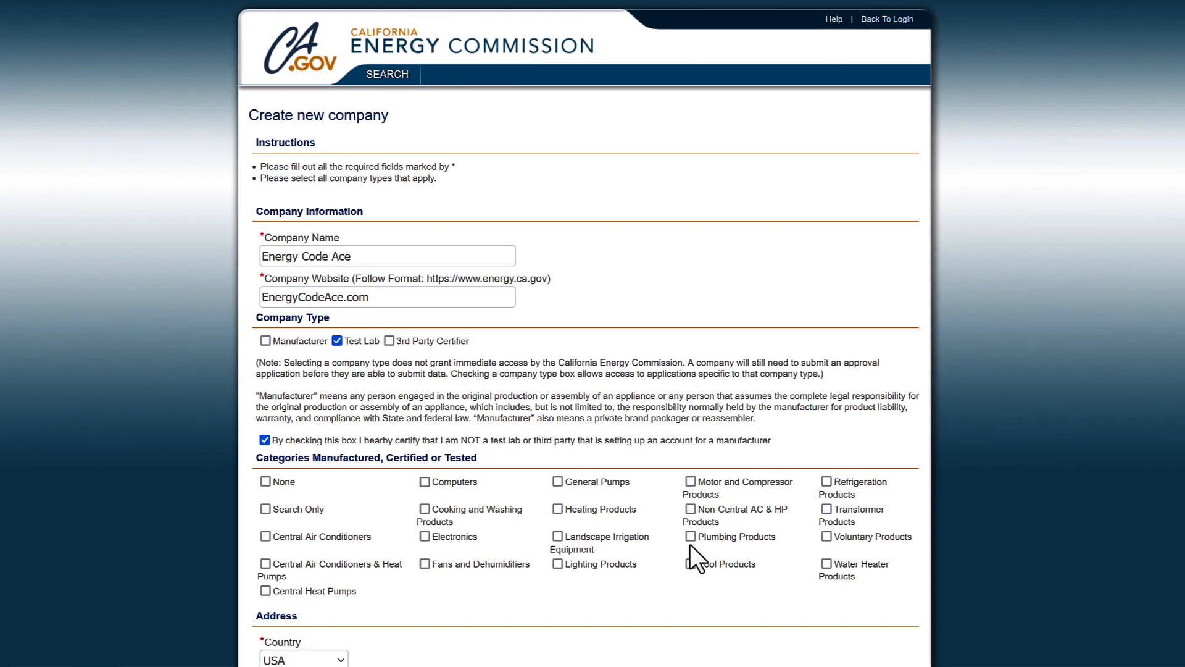
click(690, 537)
Enter the company's street address, city, California as state, and ZIP code.
scroll(433, 534, down, 3)
click(410, 520)
text(3401 Crow Canyon Road)
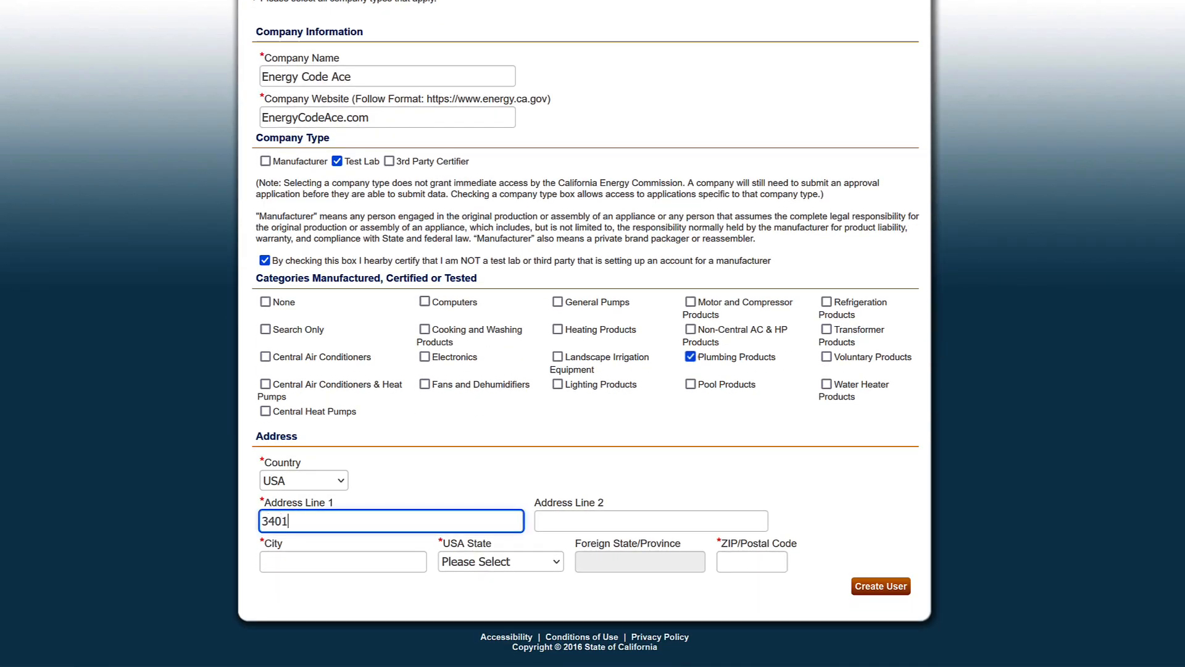
key(Tab)
key(Tab)
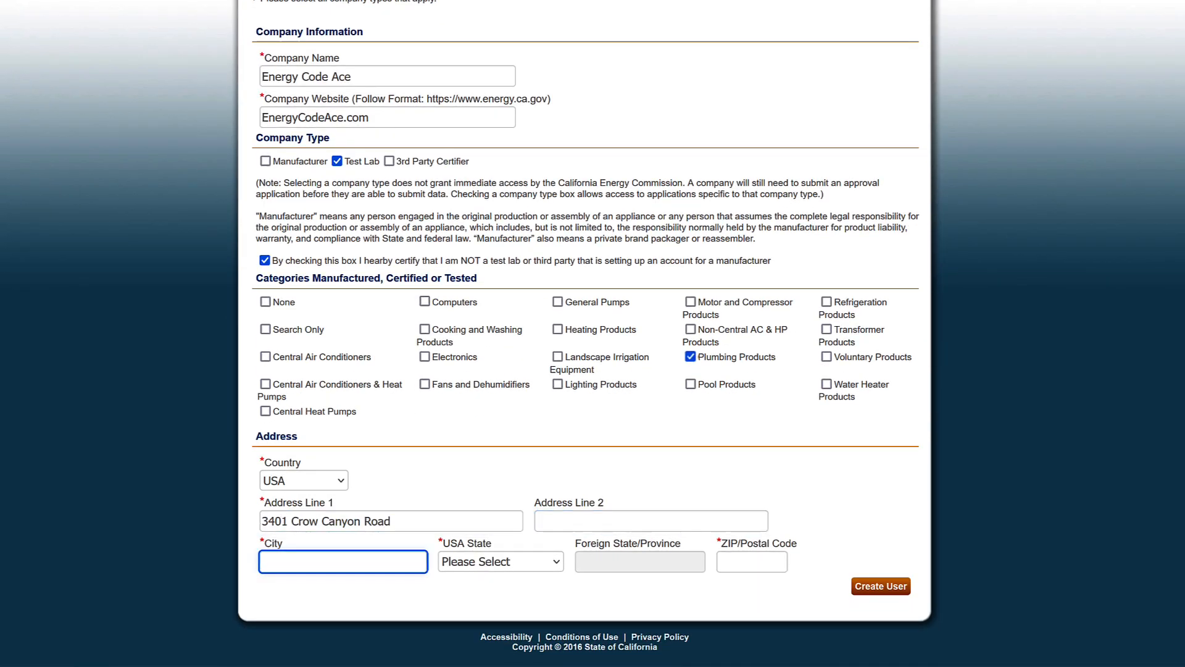
text(San Ramon)
key(Tab)
key(c)
key(Tab)
key(Tab)
text(94583)
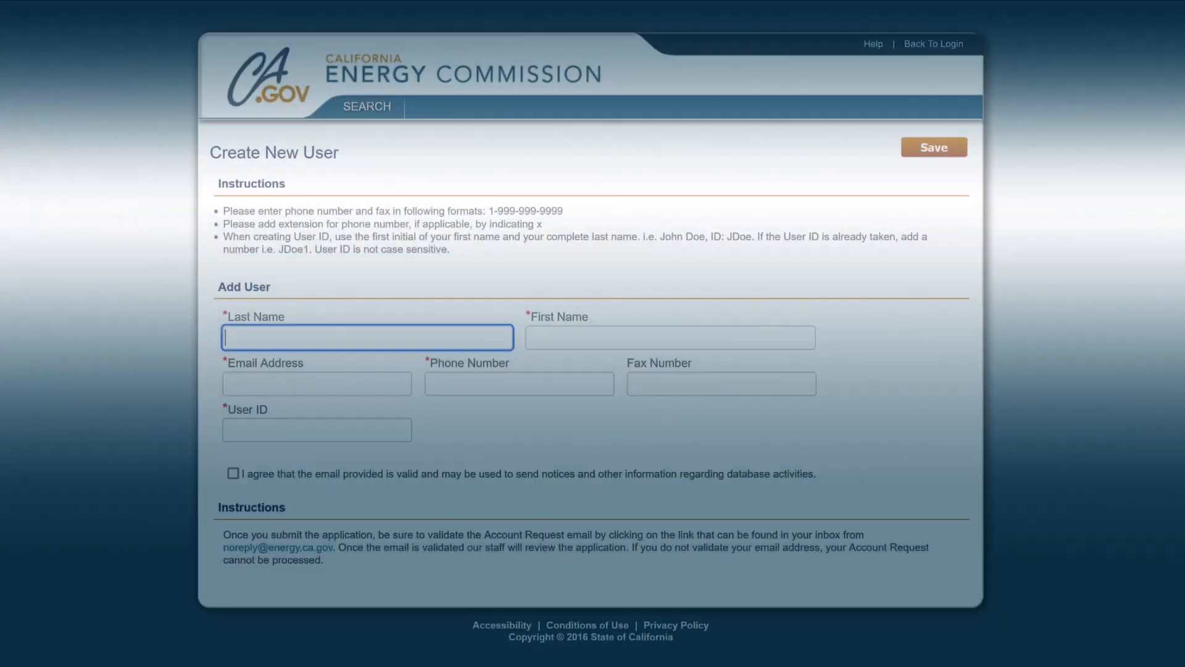
Fill in the contact's last name, first name, e-mail address and phone with extension.
text(Smith)
key(Tab)
text(Jane)
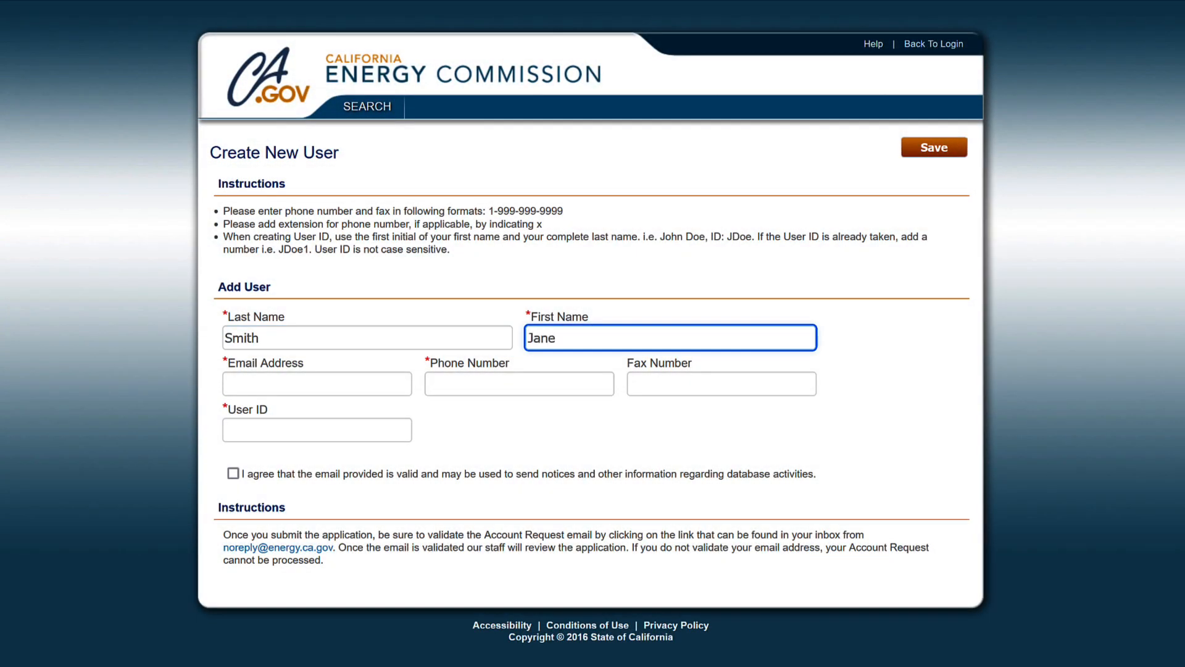
key(Tab)
key(Tab)
text(5551)
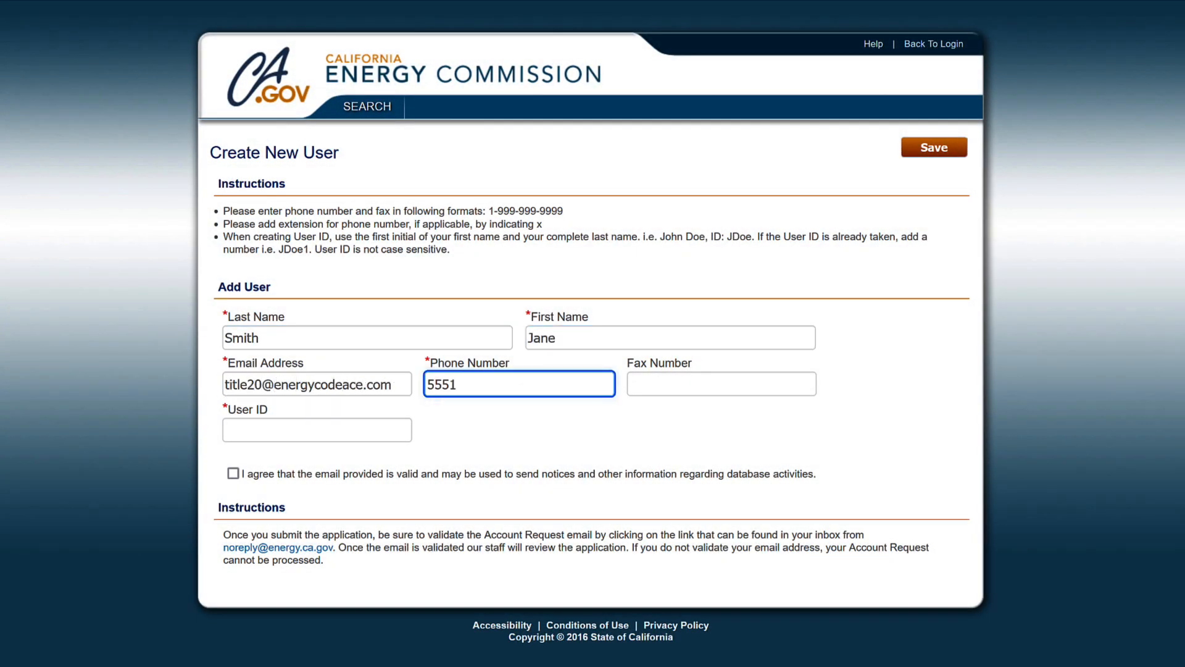
text(231212x555)
Enter the new user ID and agree that the email may be used for notices.
key(Tab)
key(Tab)
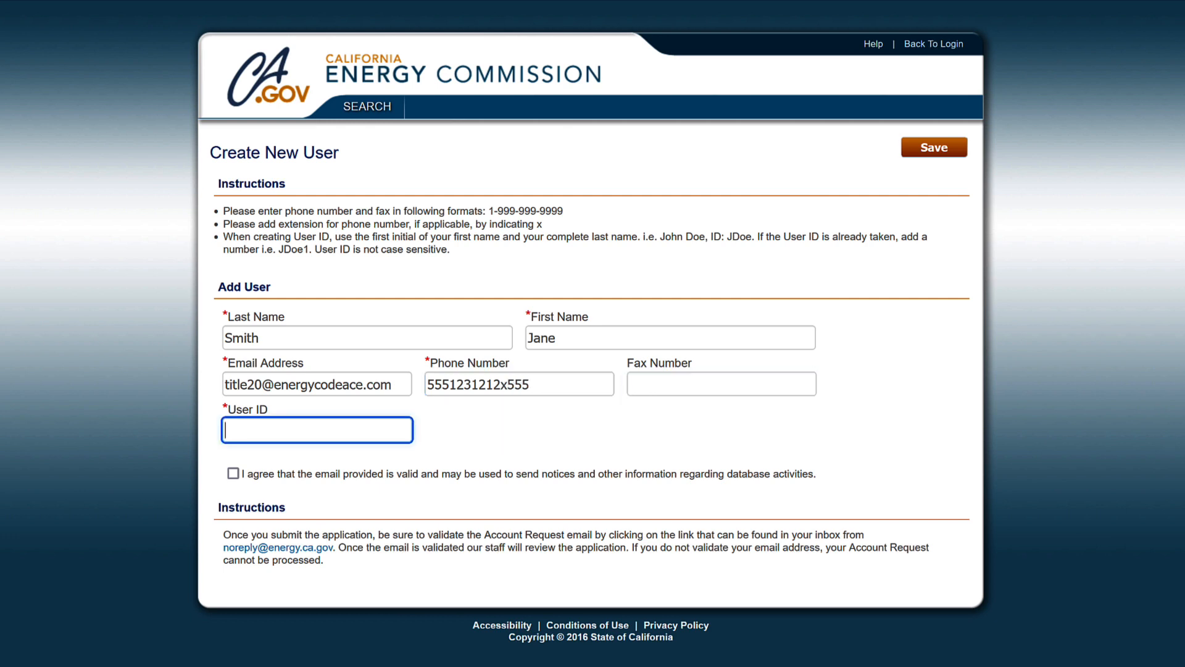
text(janeTitle20)
click(233, 473)
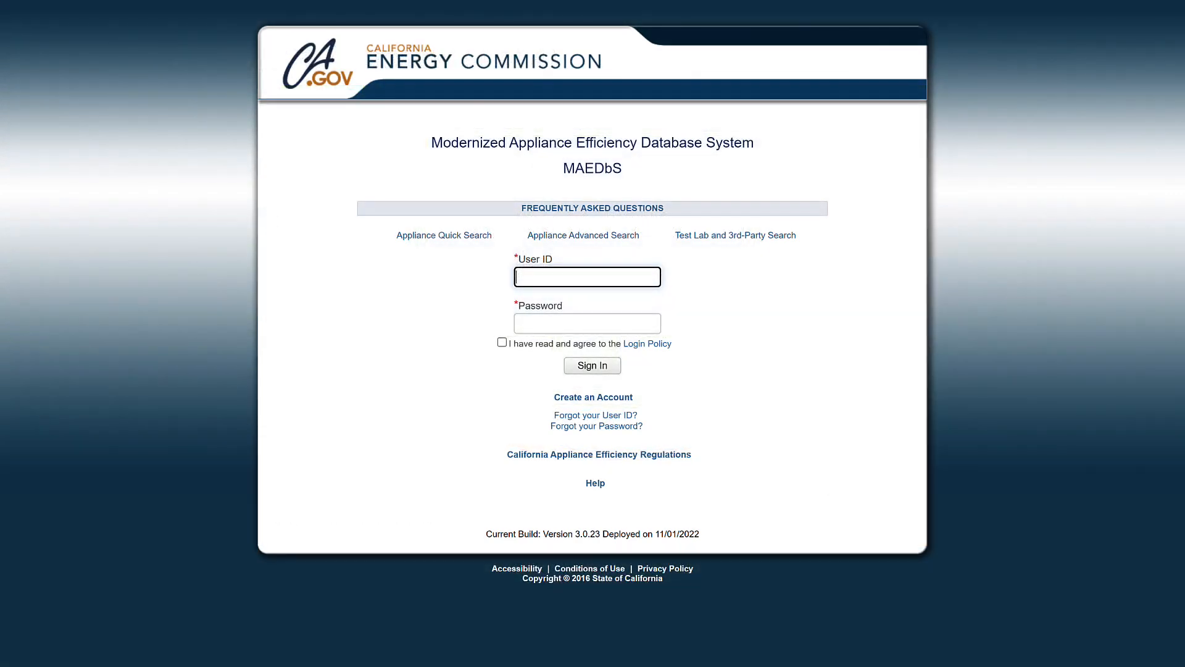
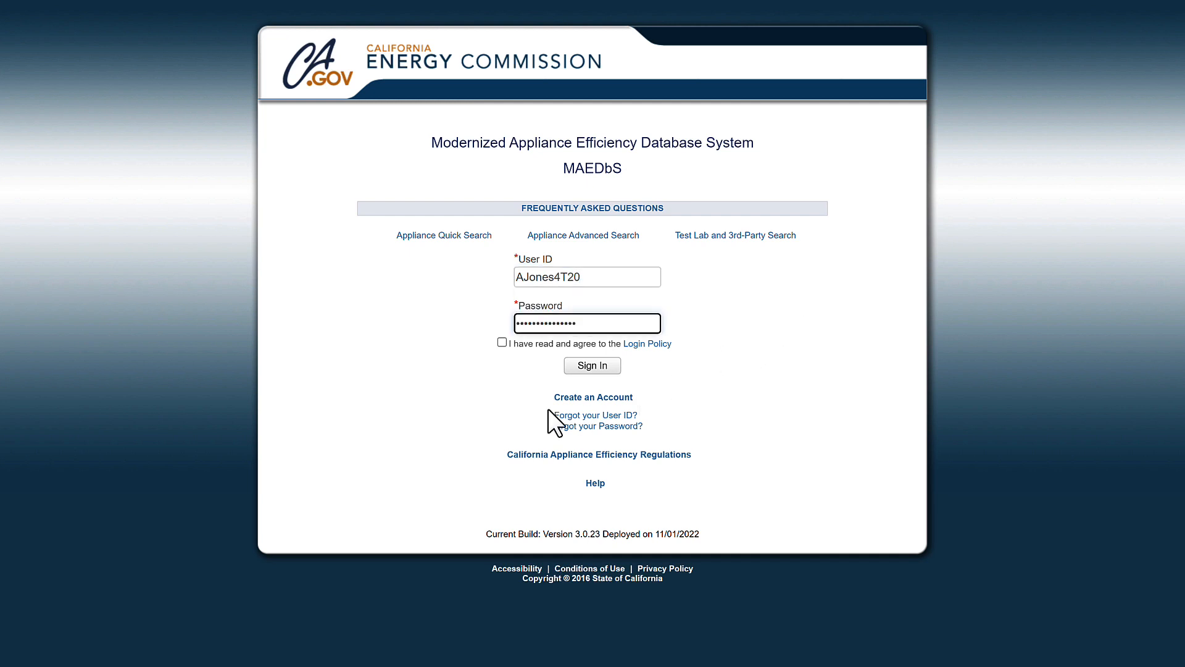
Sign in with the account's user ID, accepting the Login Policy.
click(503, 342)
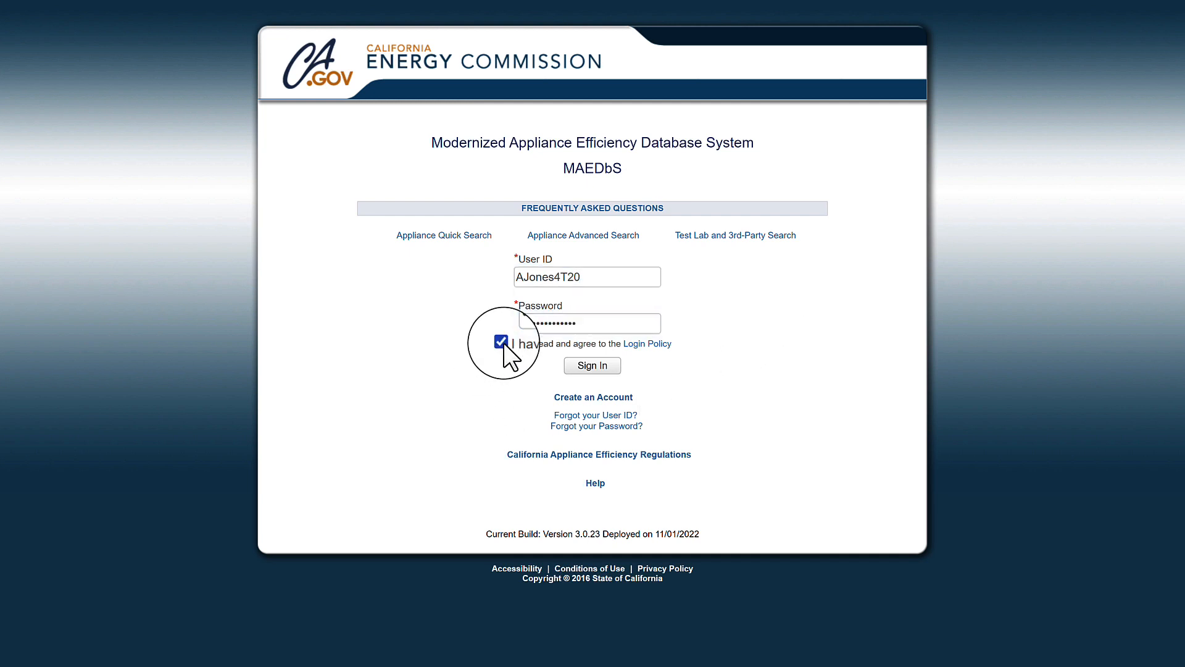
click(593, 365)
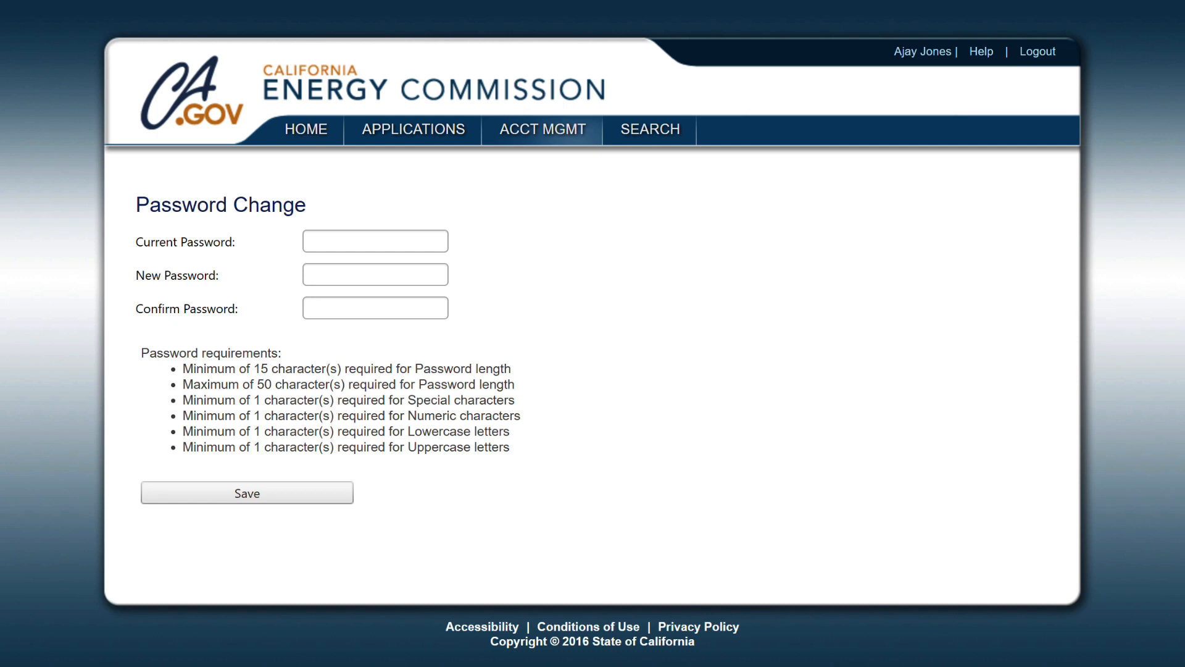
Replace the pasted temporary password with a new Very Strong password, confirmed and saved.
click(376, 241)
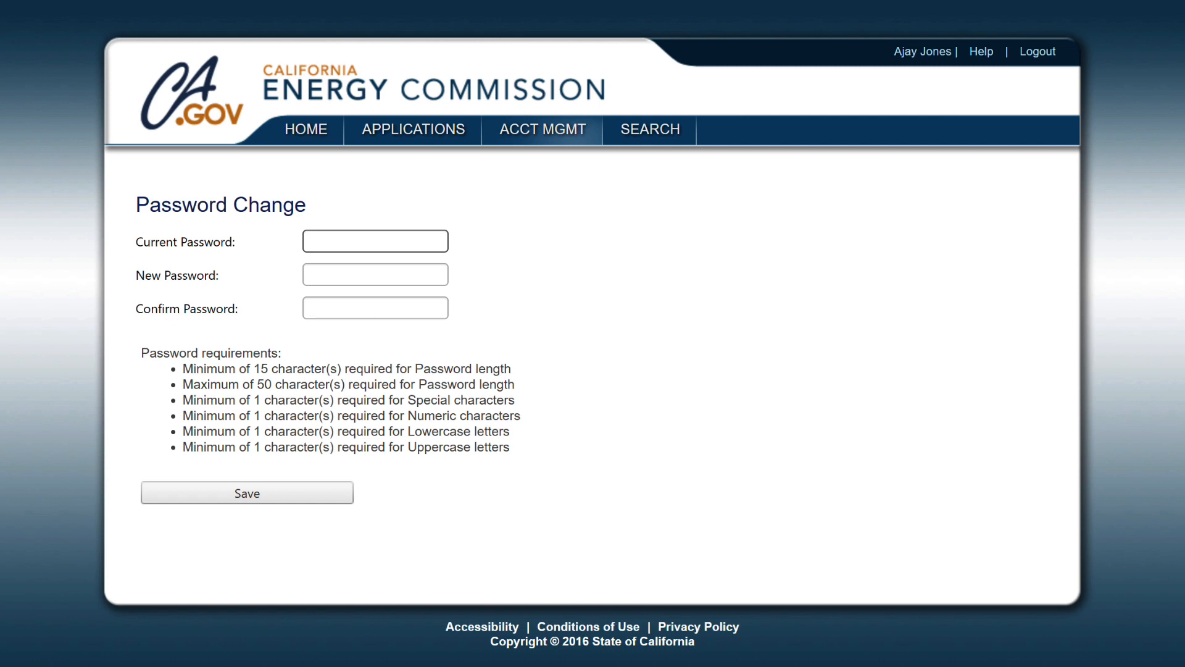
key(ctrl+v)
key(Tab)
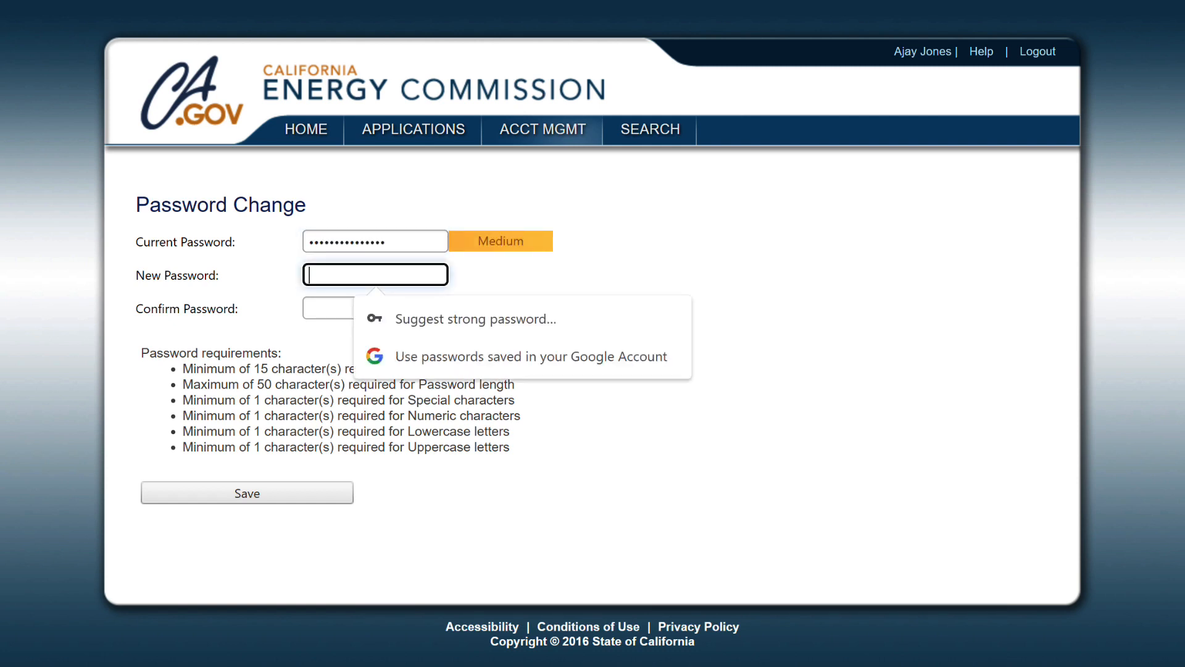
text(•••)
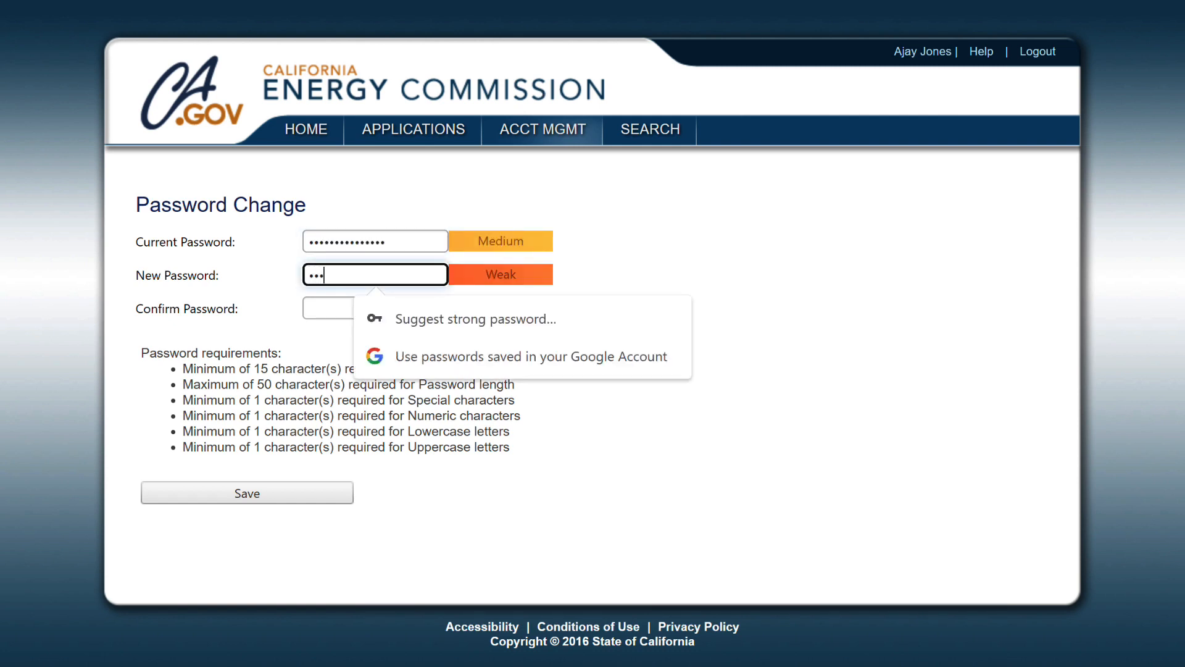
text(•••)
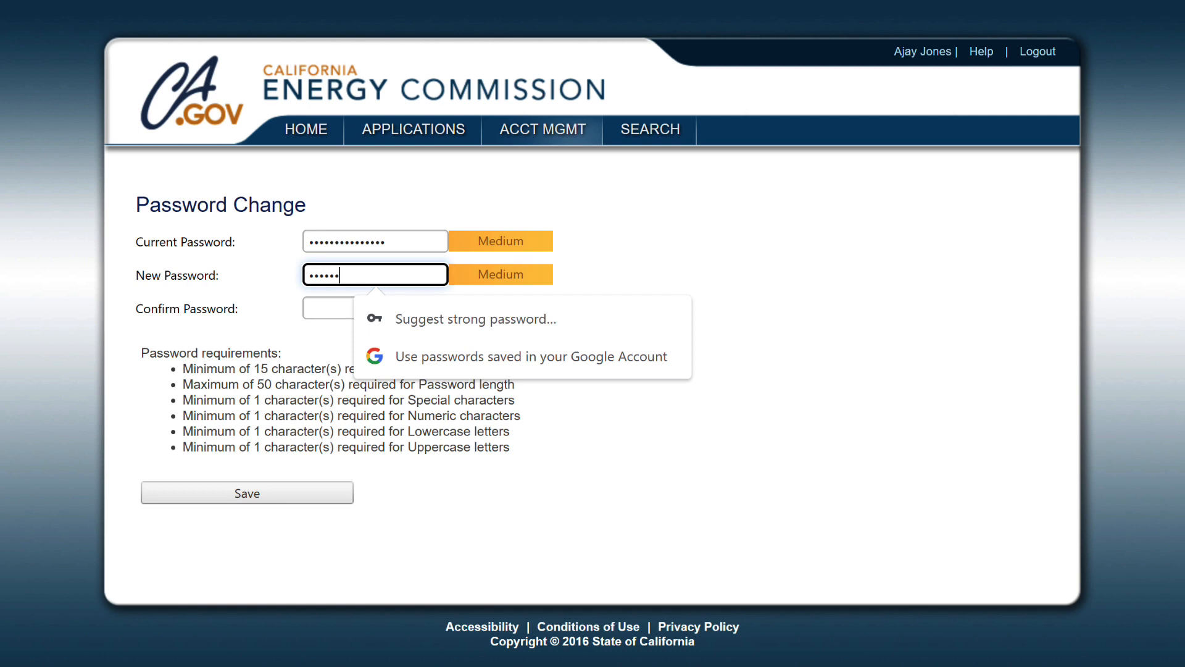
text(••••••••)
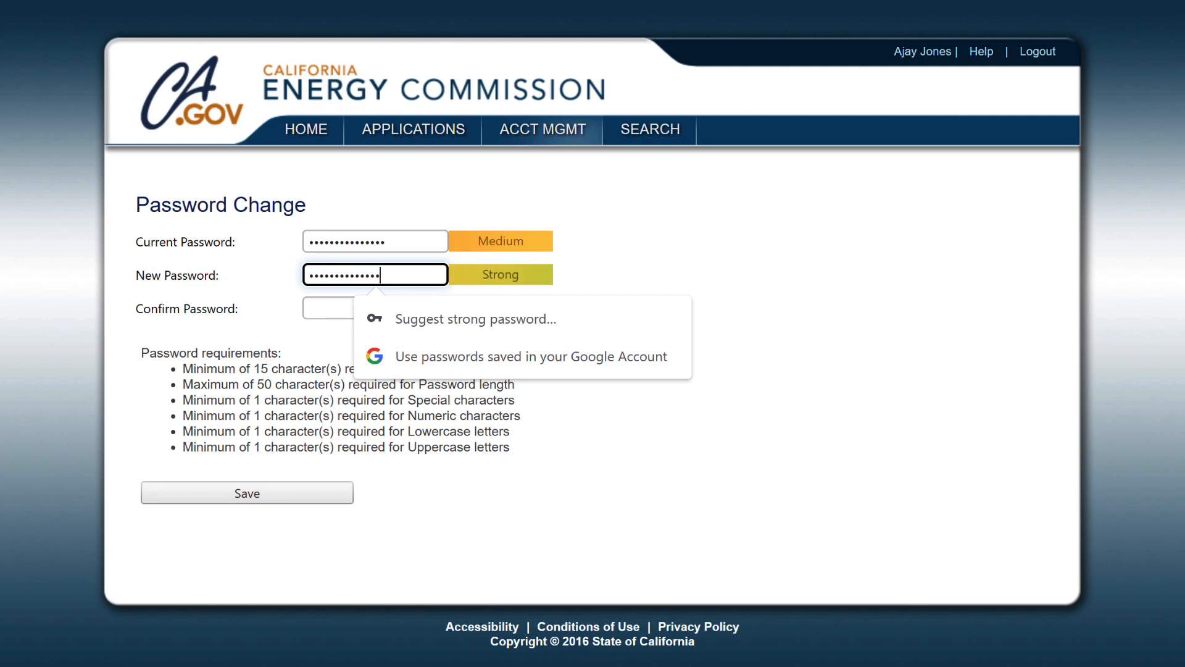
text(•)
key(Tab)
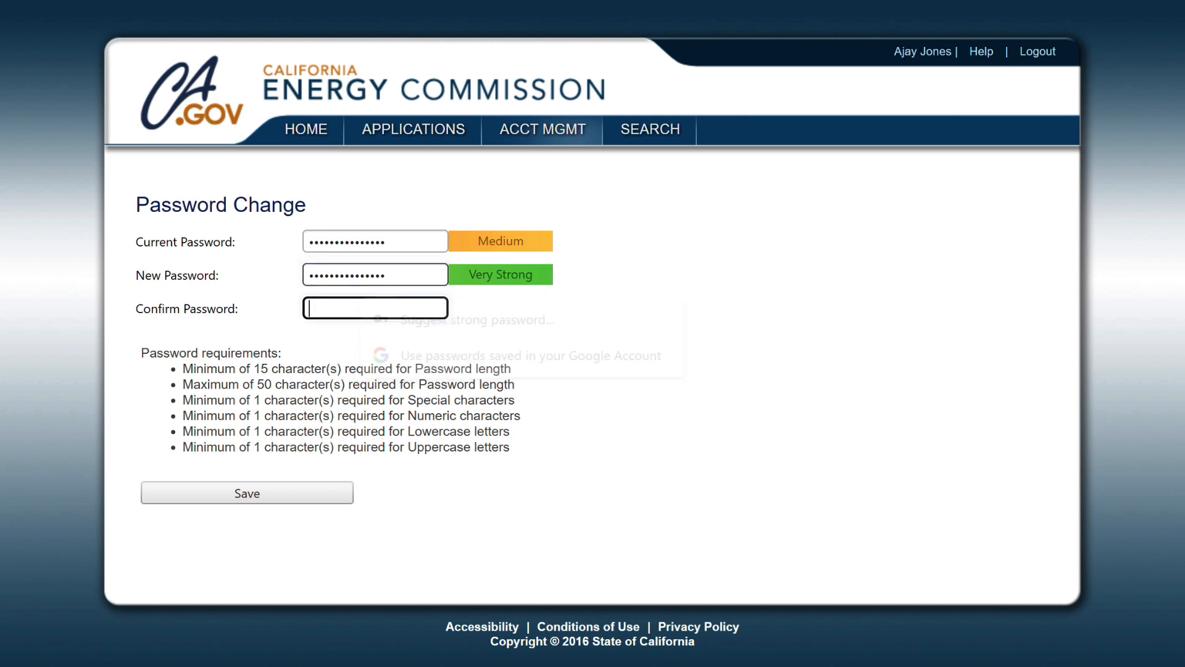
text(••••)
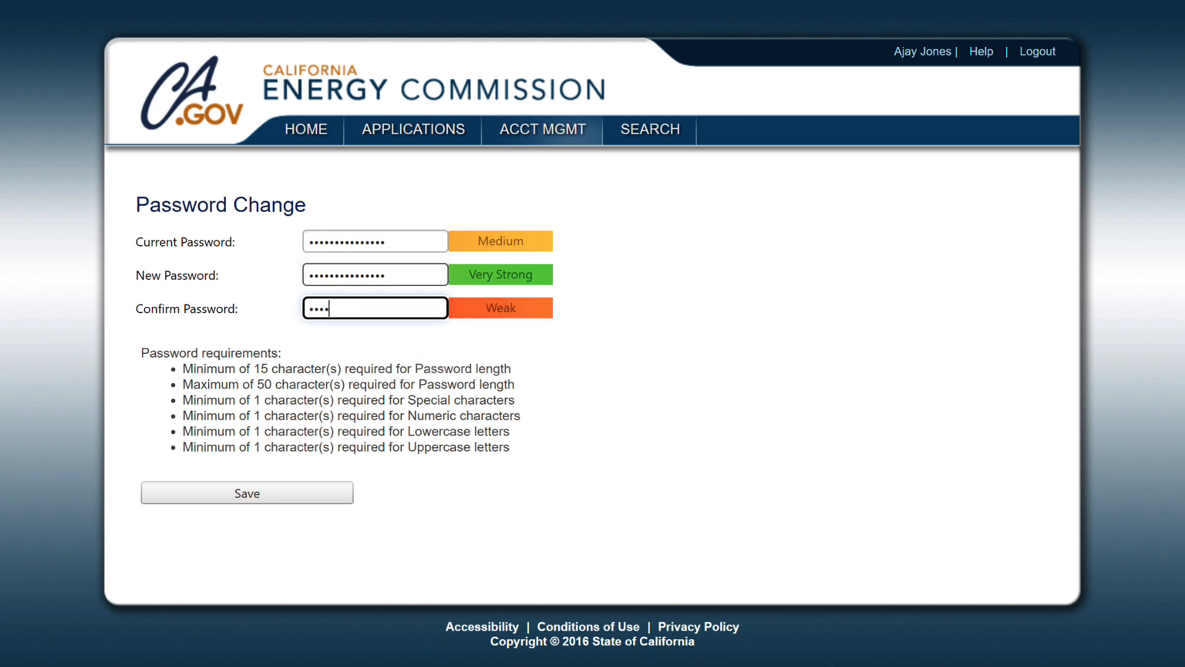
text(•••••••••••)
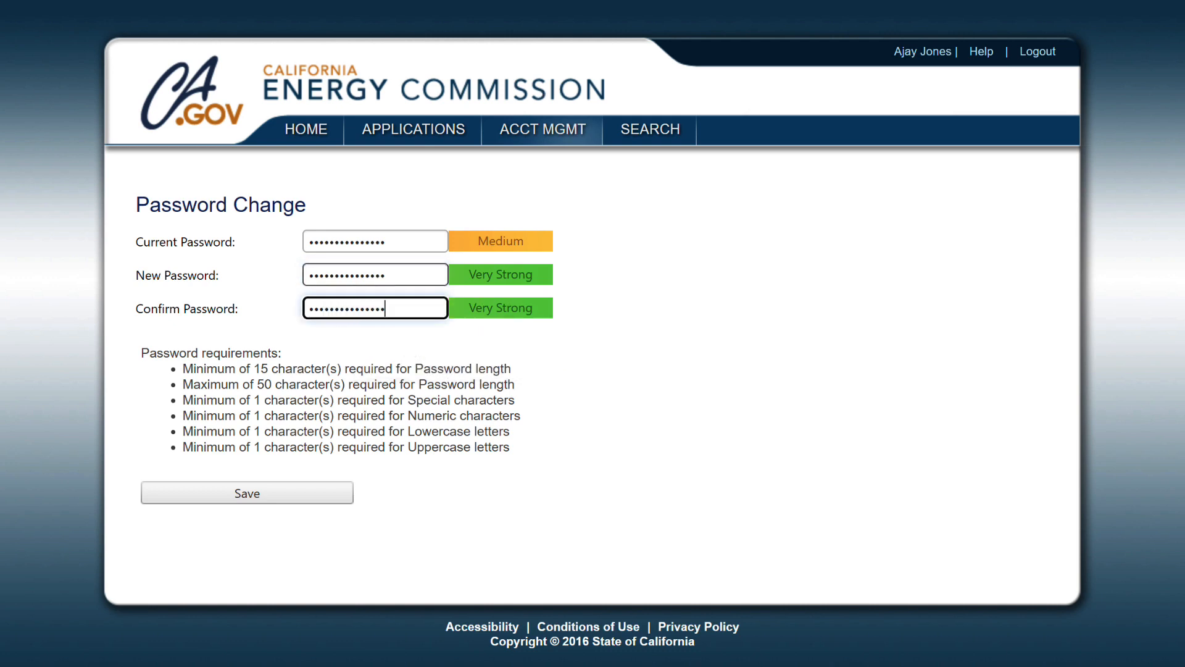
click(266, 496)
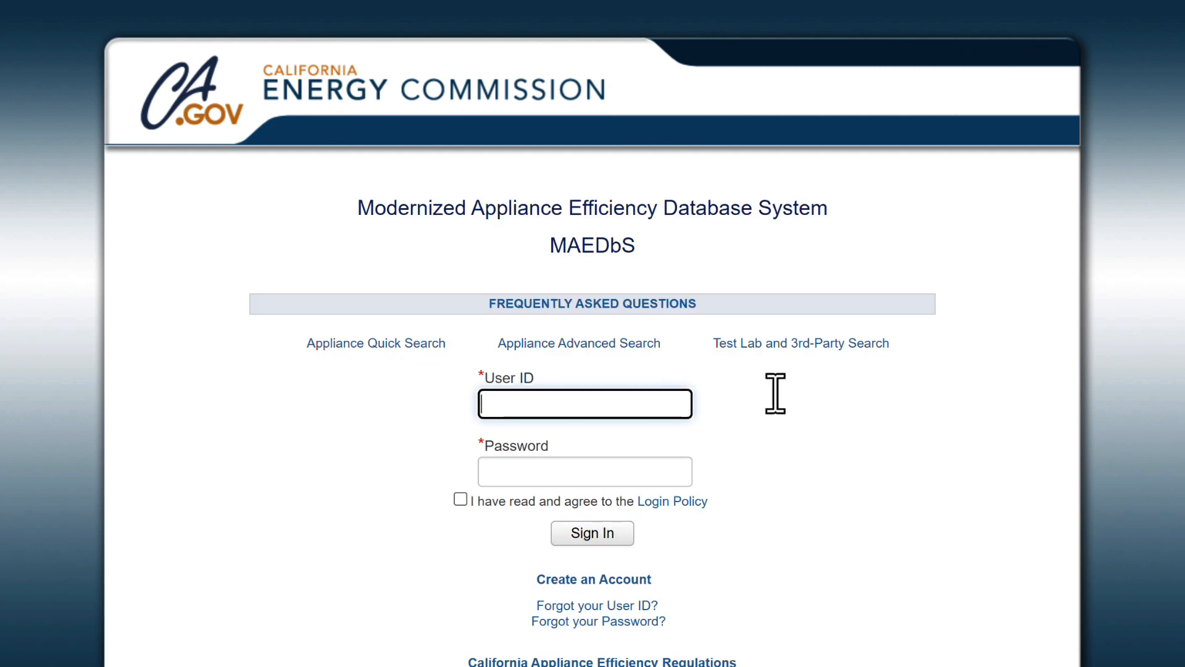
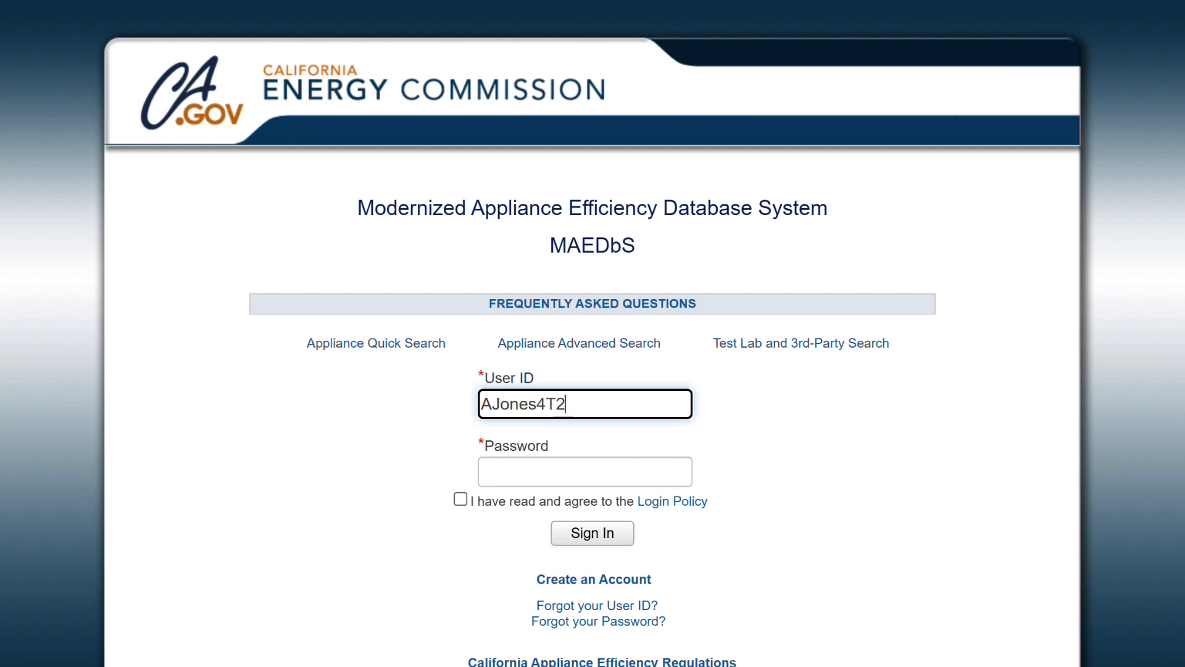
Log in with the user ID and the new password, agreeing to the Login Policy.
key(Tab)
text(•••••••••••••••)
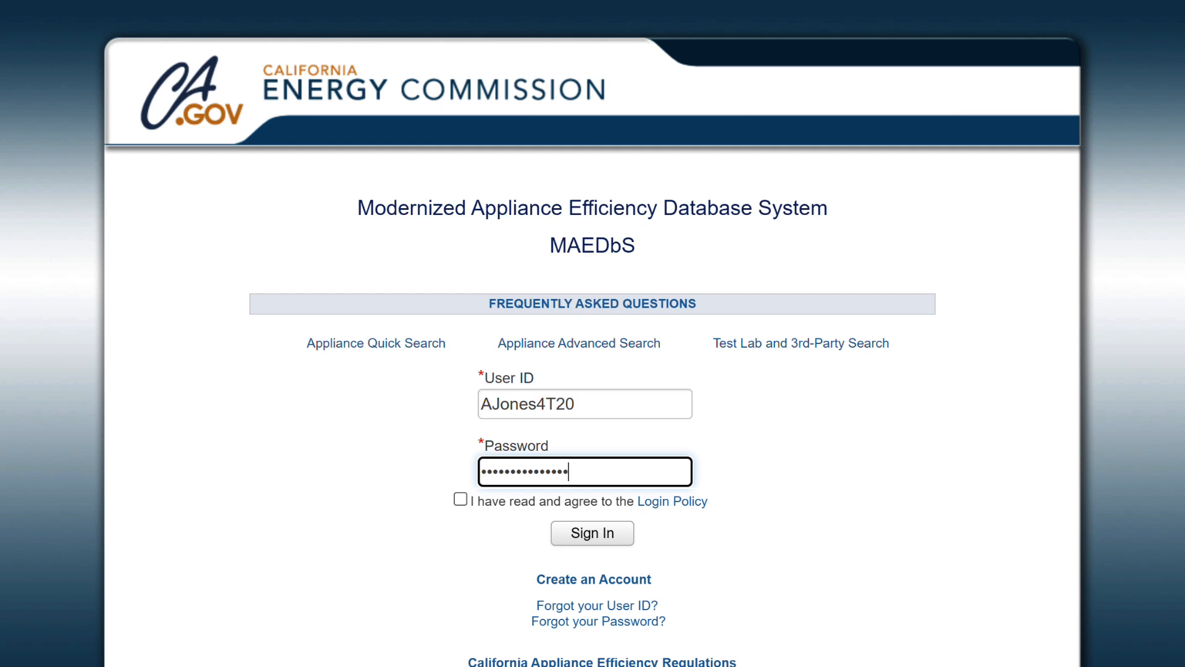
click(460, 499)
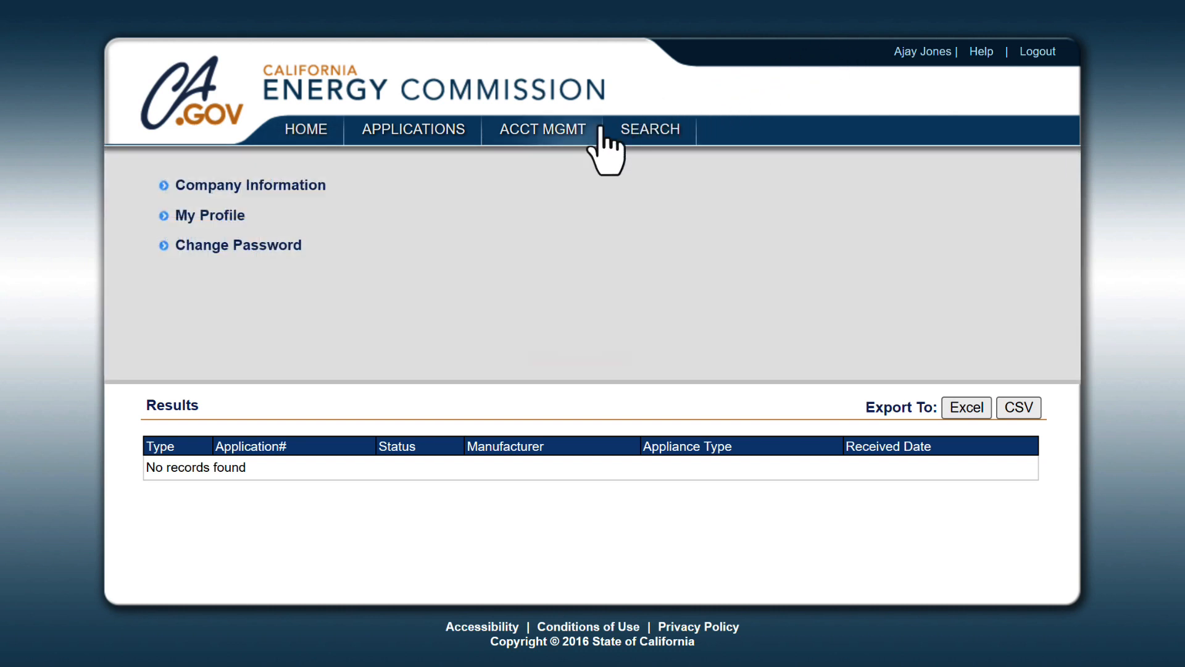
Review the Company Information Detail page: Test Lab type, Plumbing Products category, address and users.
click(234, 186)
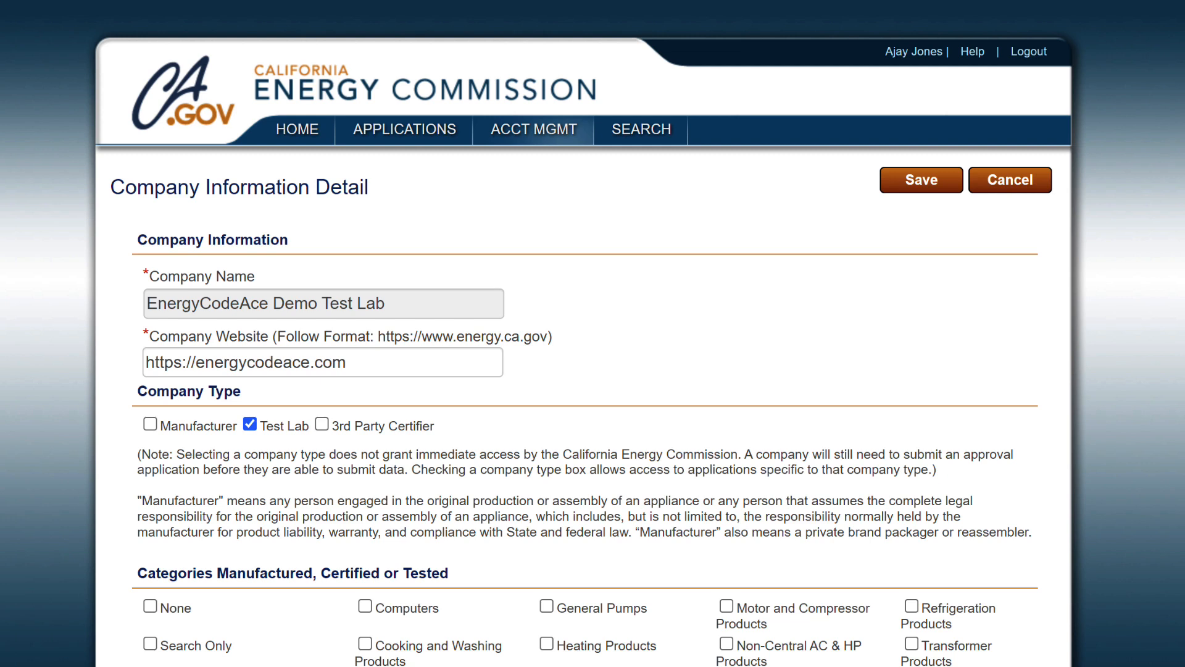
scroll(592, 333, down, 4)
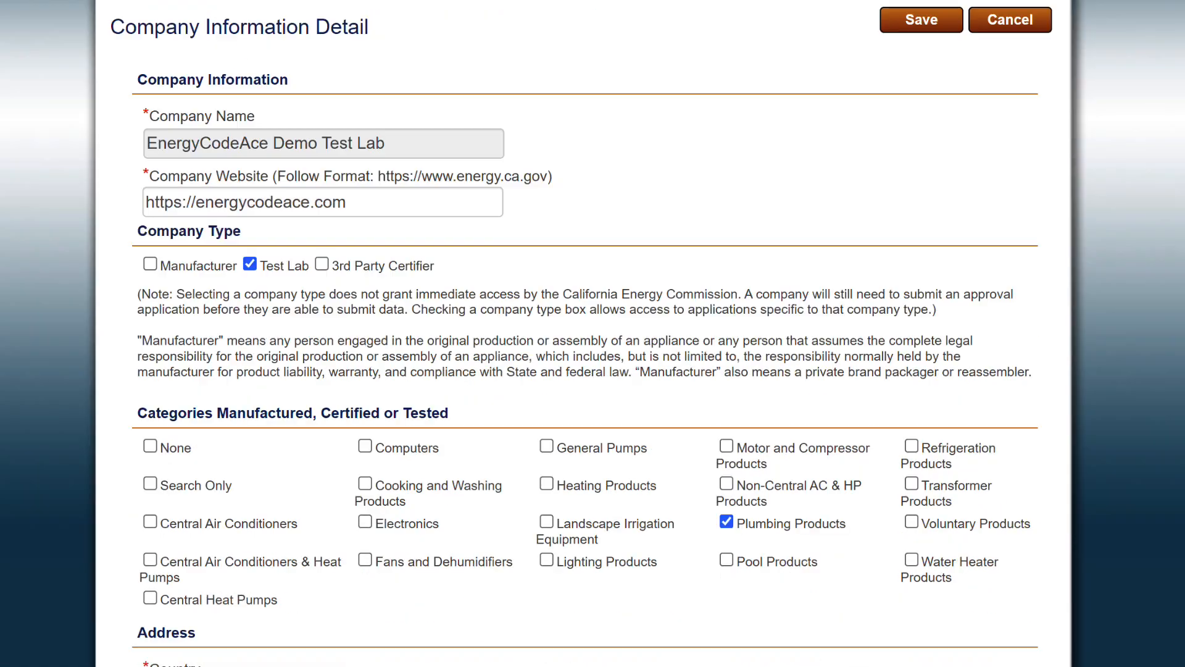
scroll(593, 333, down, 5)
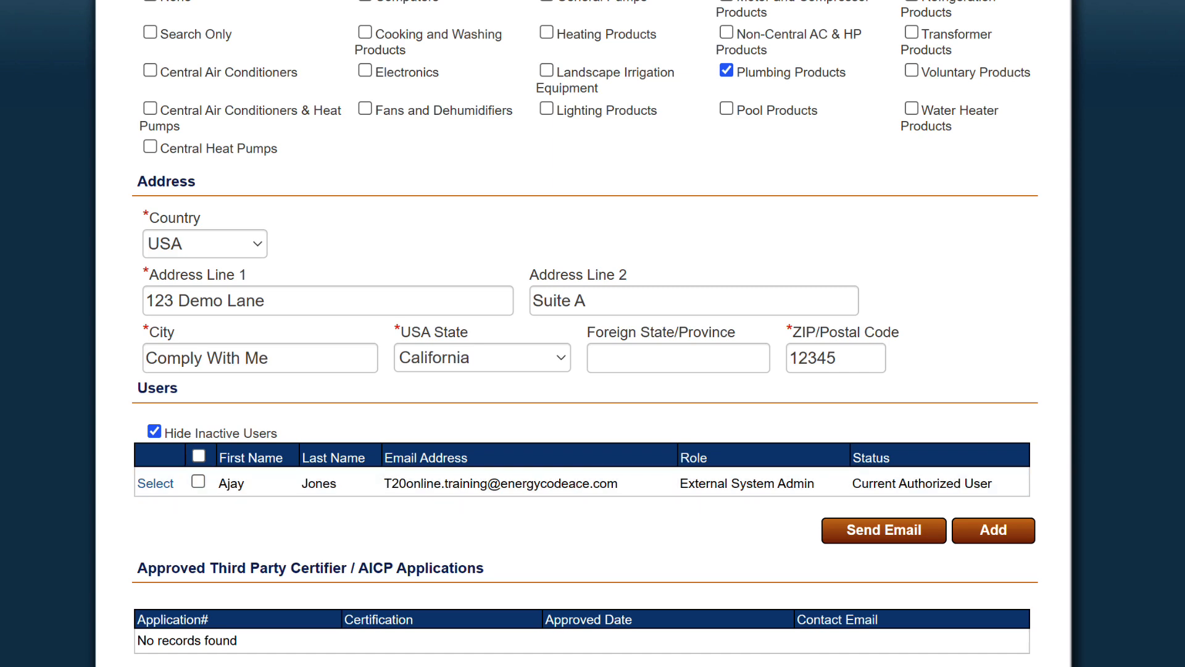
scroll(593, 333, up, 10)
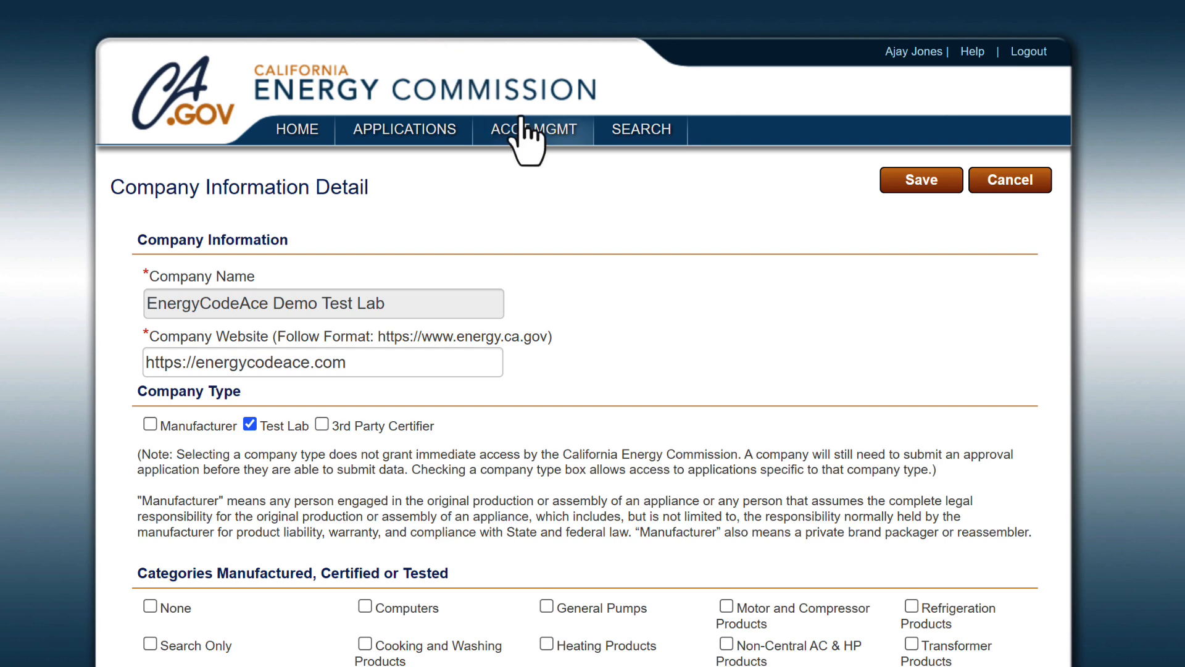
mouse_move(522, 121)
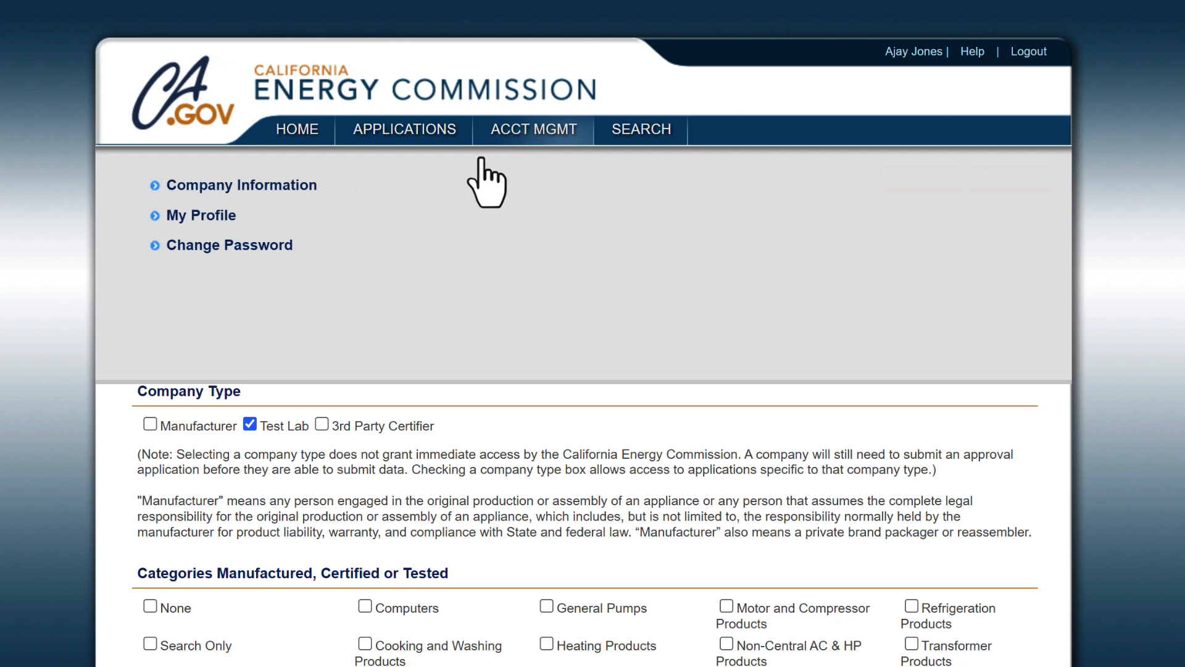
In the user profile, set security question 1 to the company acronym question and enter its answer.
click(199, 215)
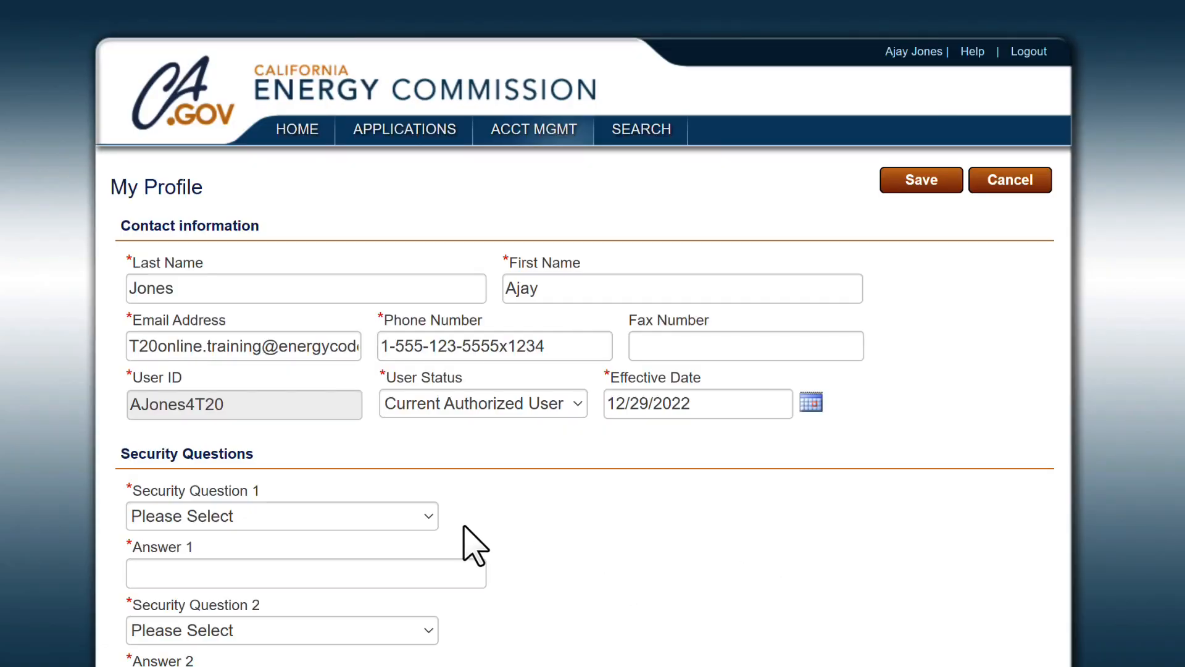
click(425, 522)
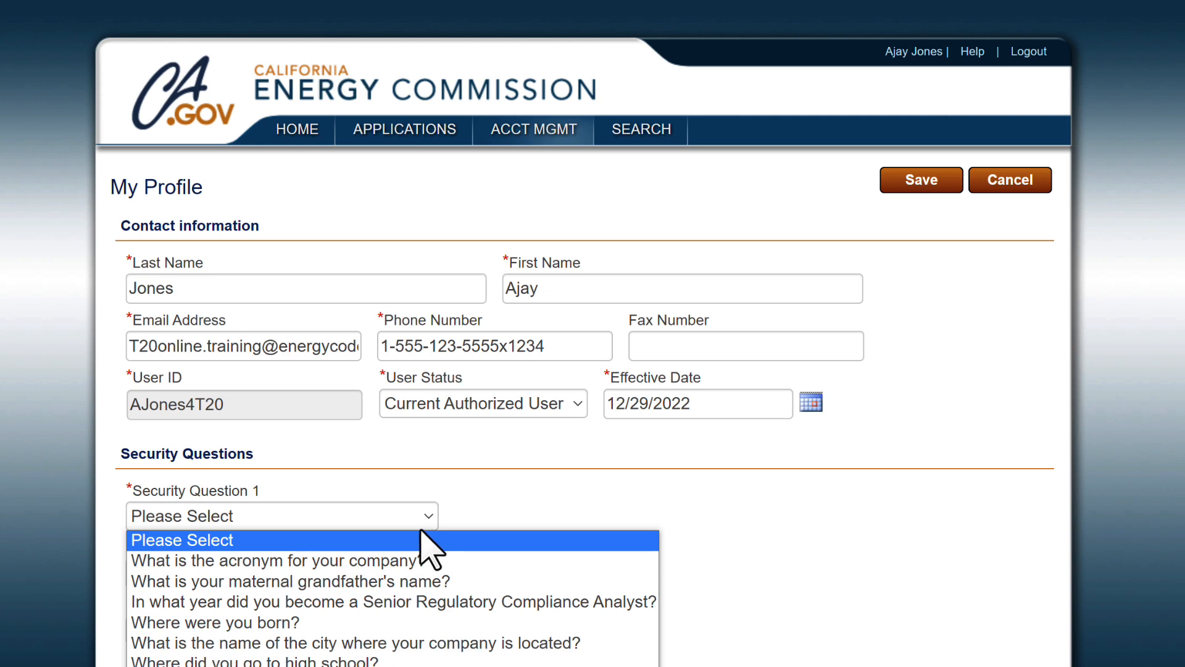
click(400, 562)
click(372, 562)
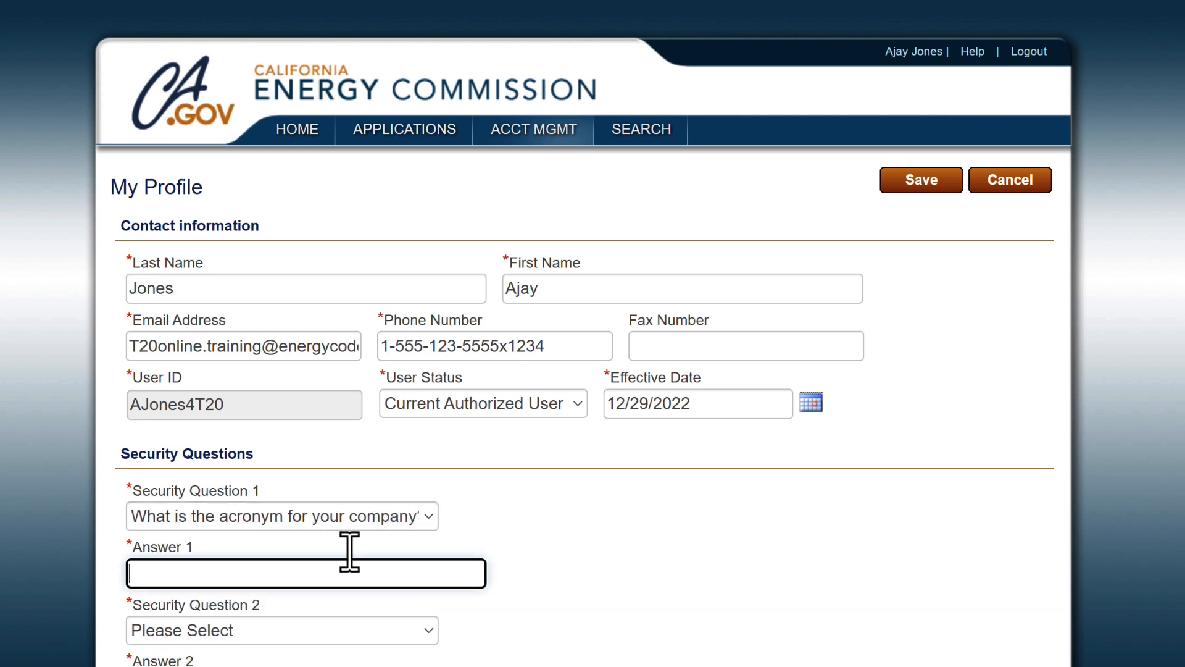
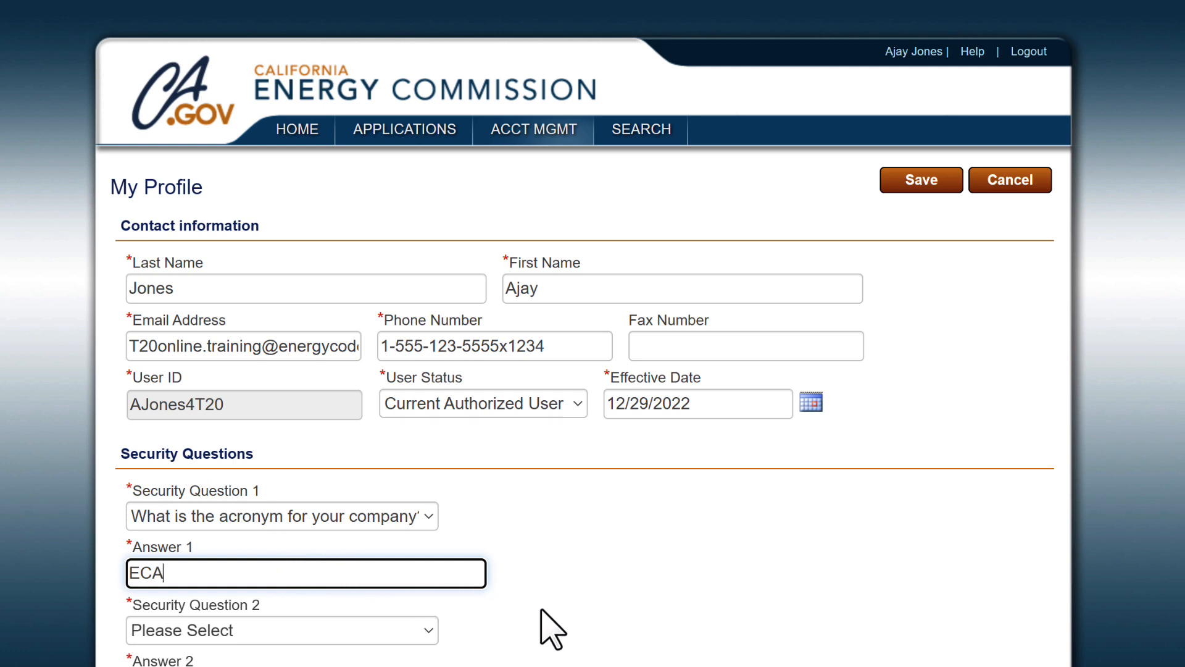
click(621, 653)
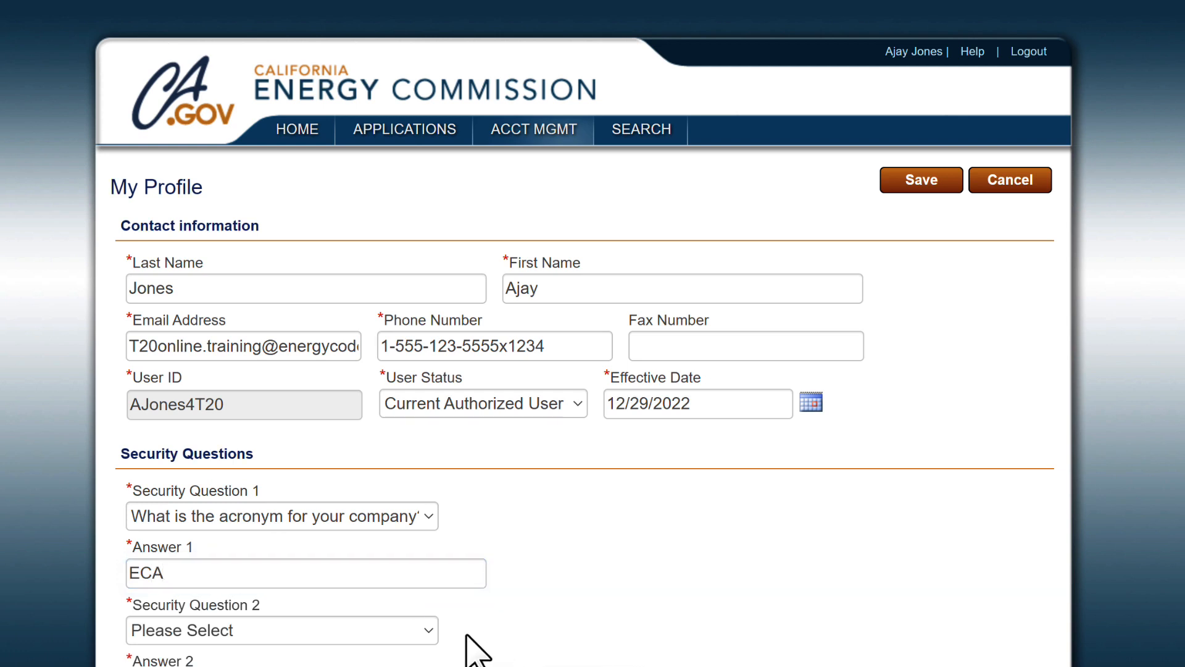
Set security question 2 to the maternal grandfather question and enter its answer.
click(421, 632)
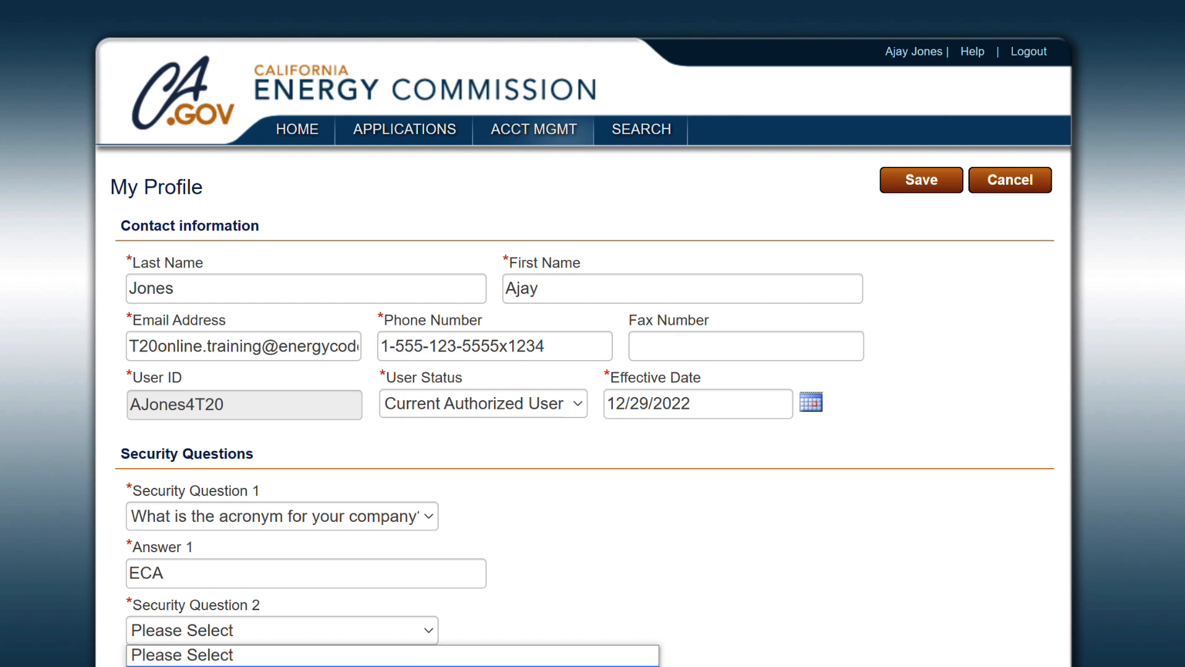
click(393, 665)
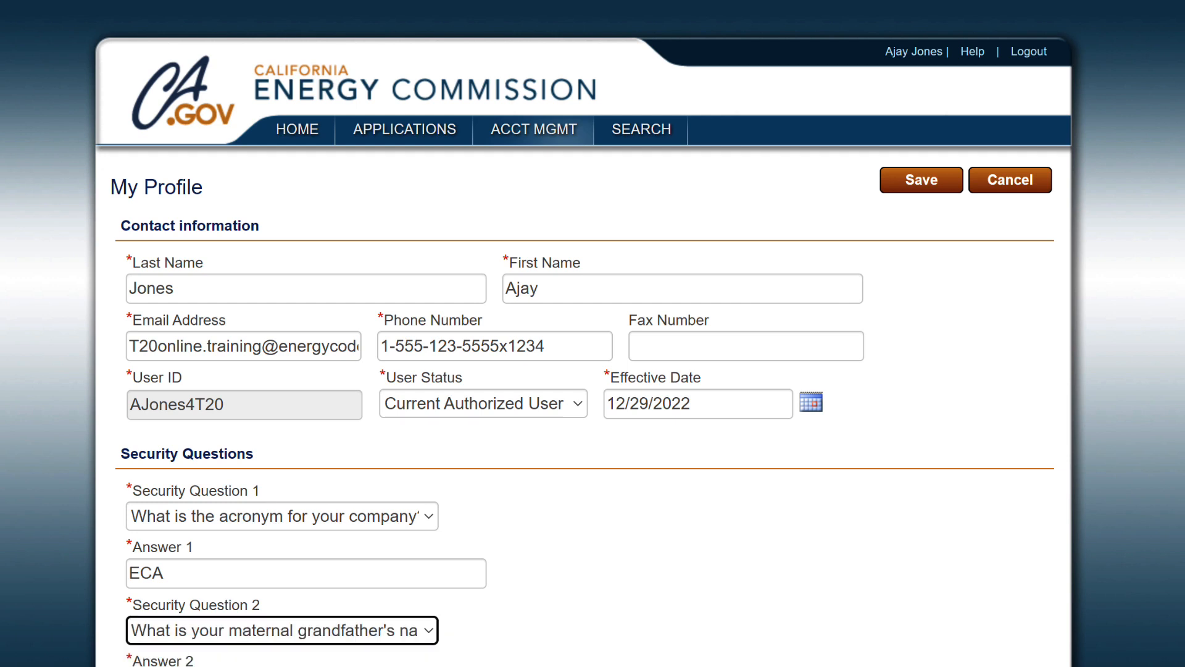
click(334, 665)
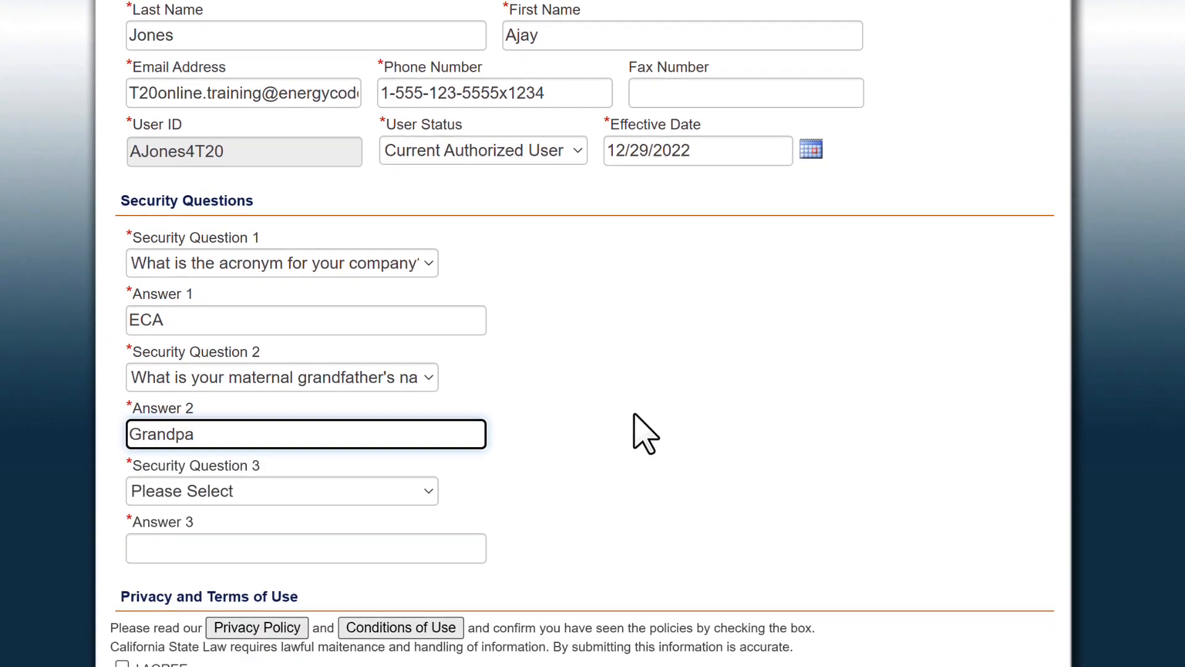
click(718, 415)
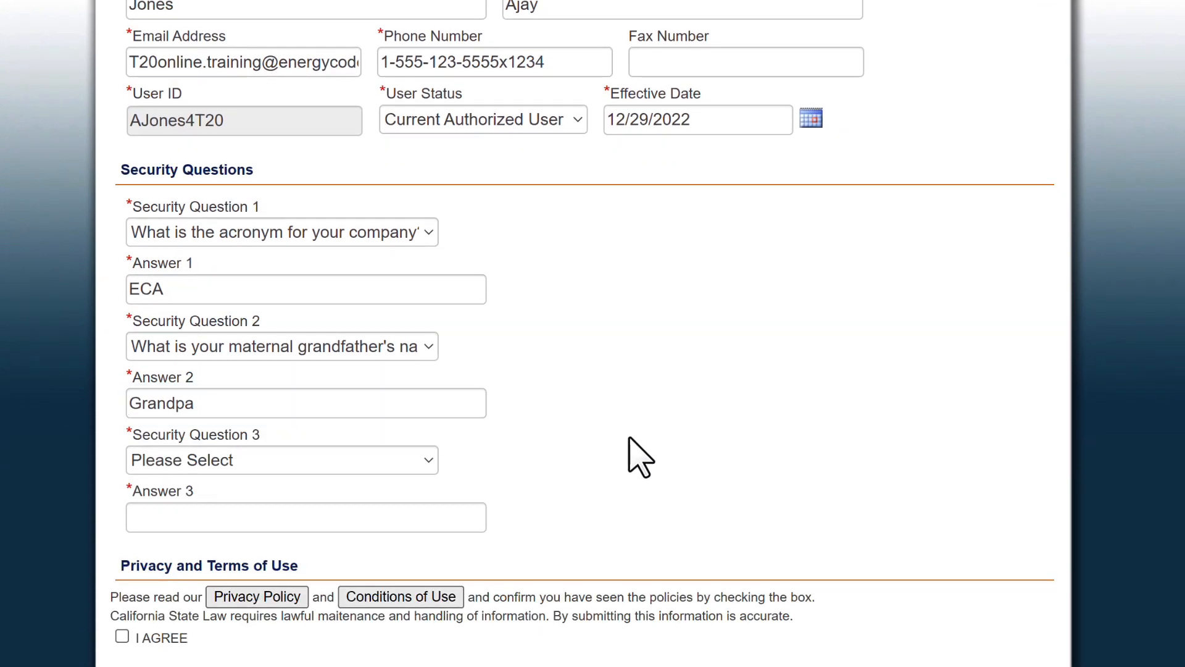
Set question 3 to the pet name question with its answer, accept the privacy terms, and save.
key(alt+Down)
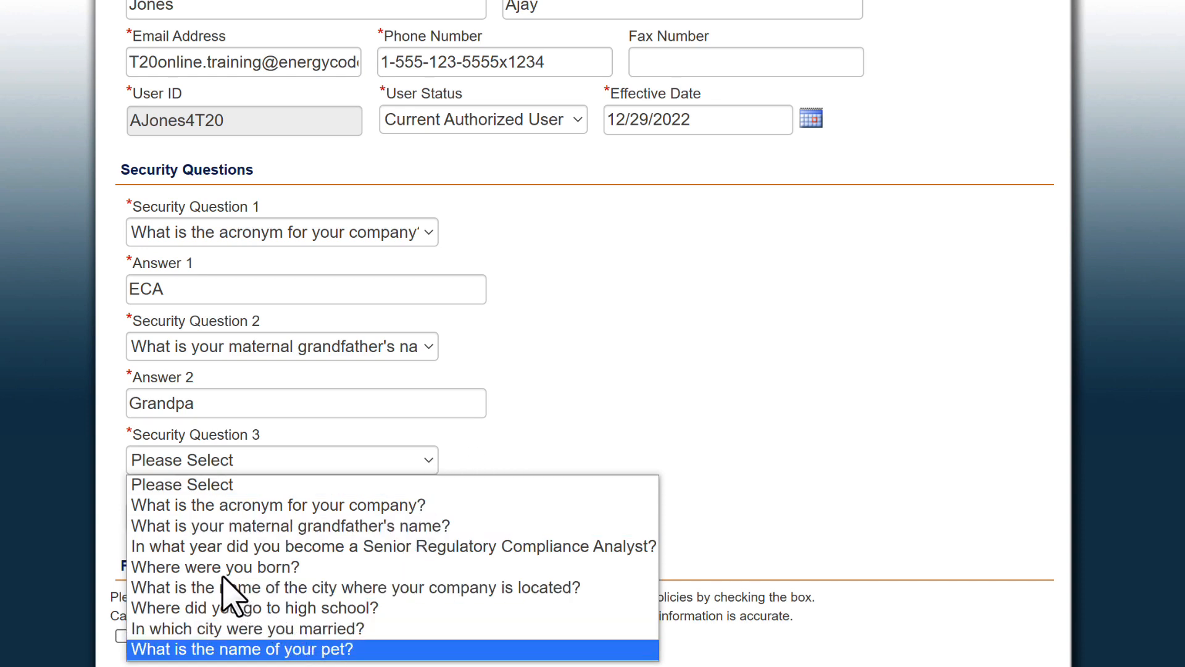
click(297, 648)
click(181, 525)
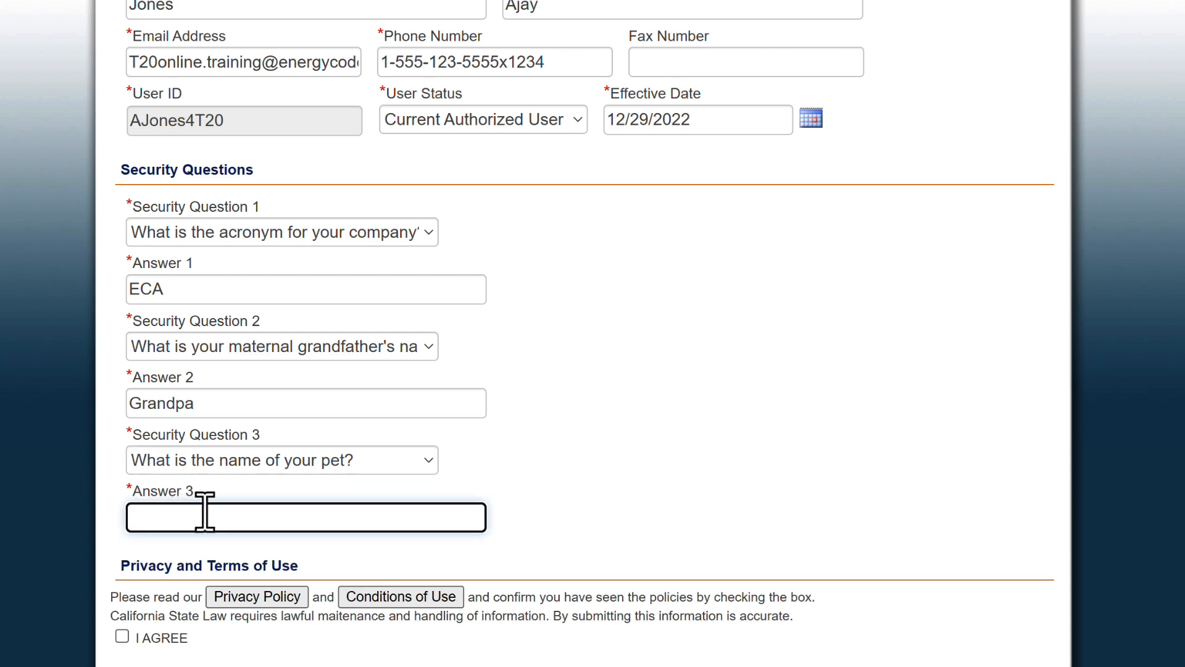
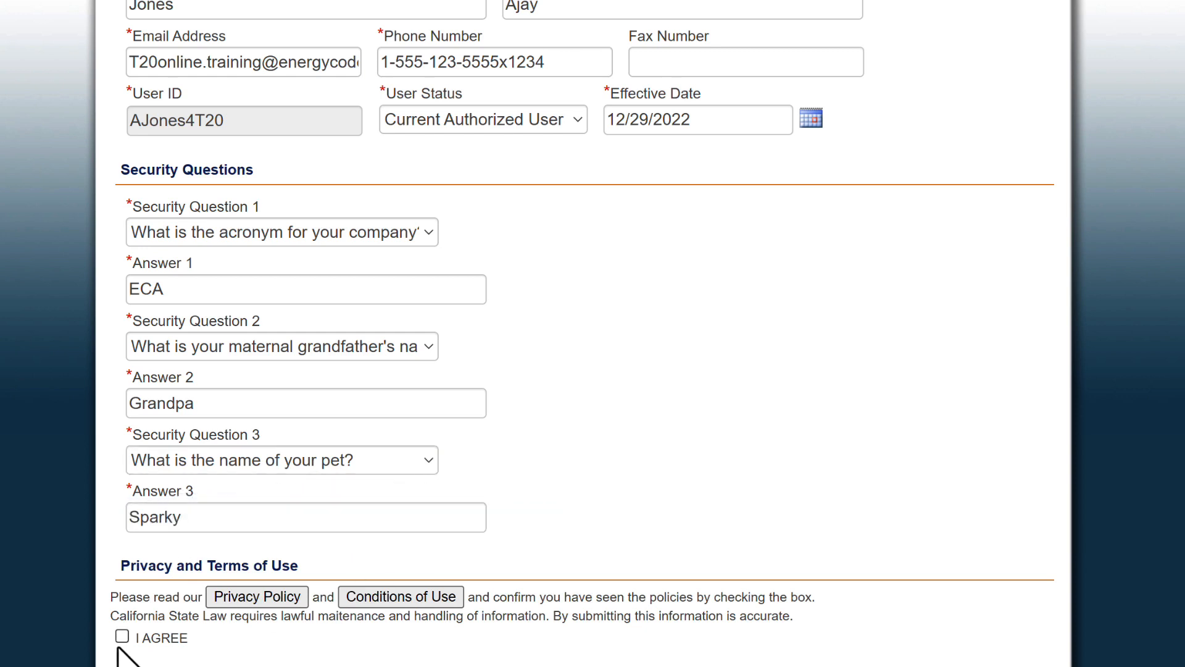
click(121, 636)
scroll(122, 639, up, 5)
click(934, 170)
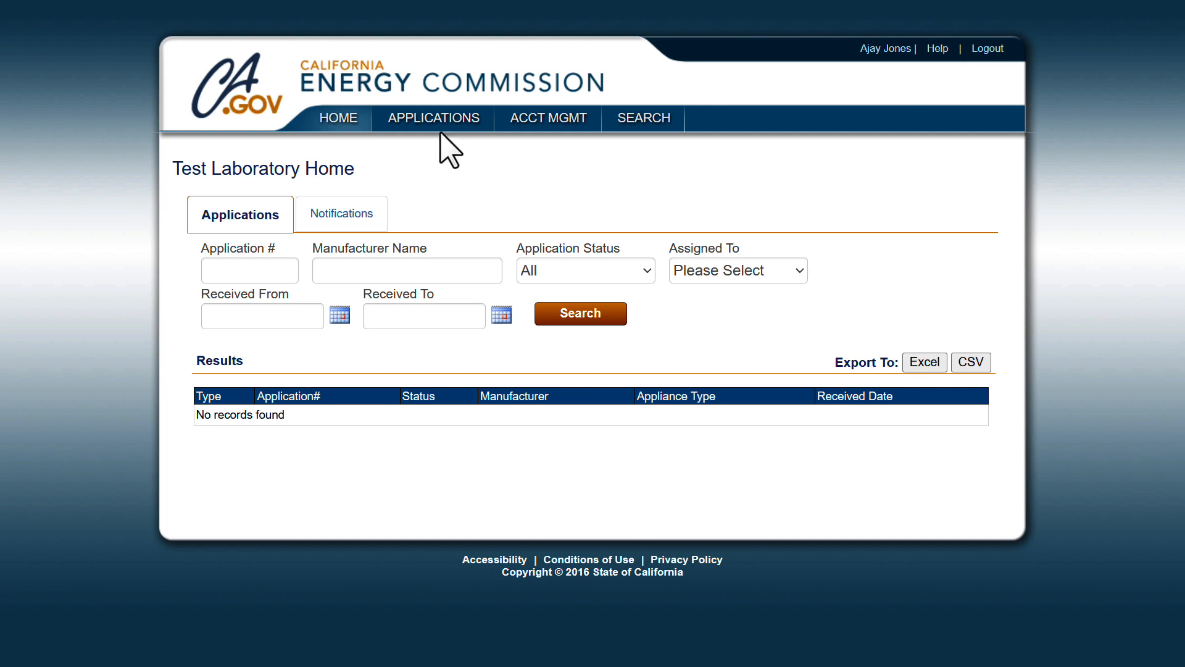
From the Test Laboratory Home, bring up the APPLICATIONS menu in the top navigation.
mouse_move(435, 120)
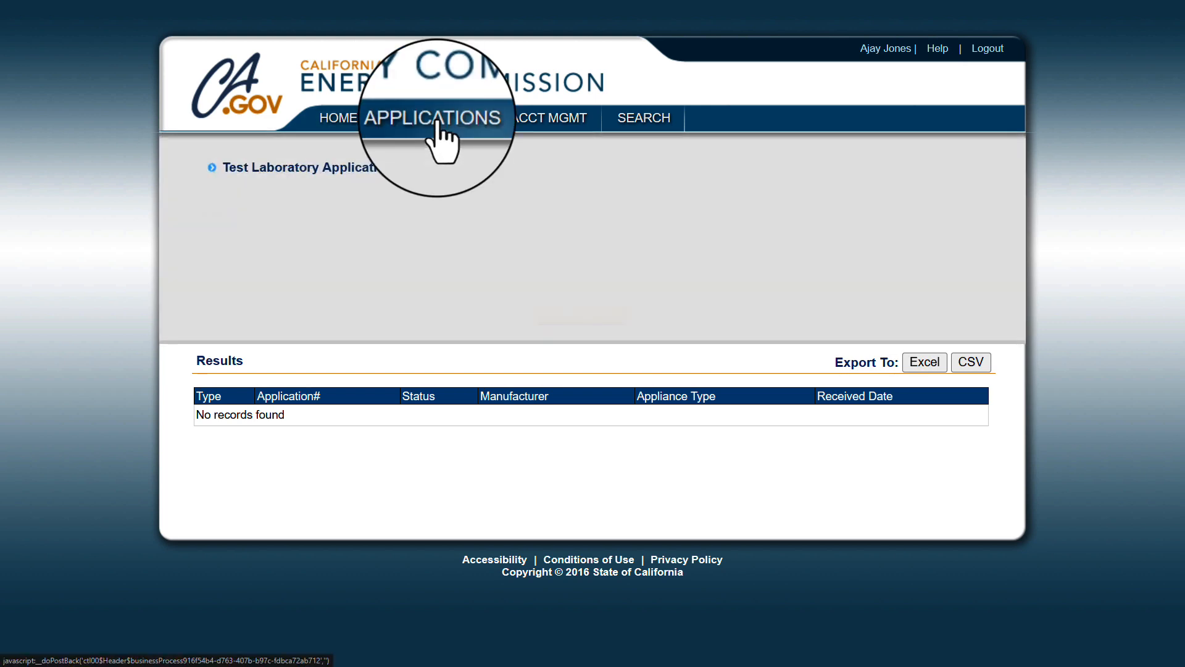
Start a new Test Laboratory Application and go to its Appliance Type and Test Method selection.
click(303, 176)
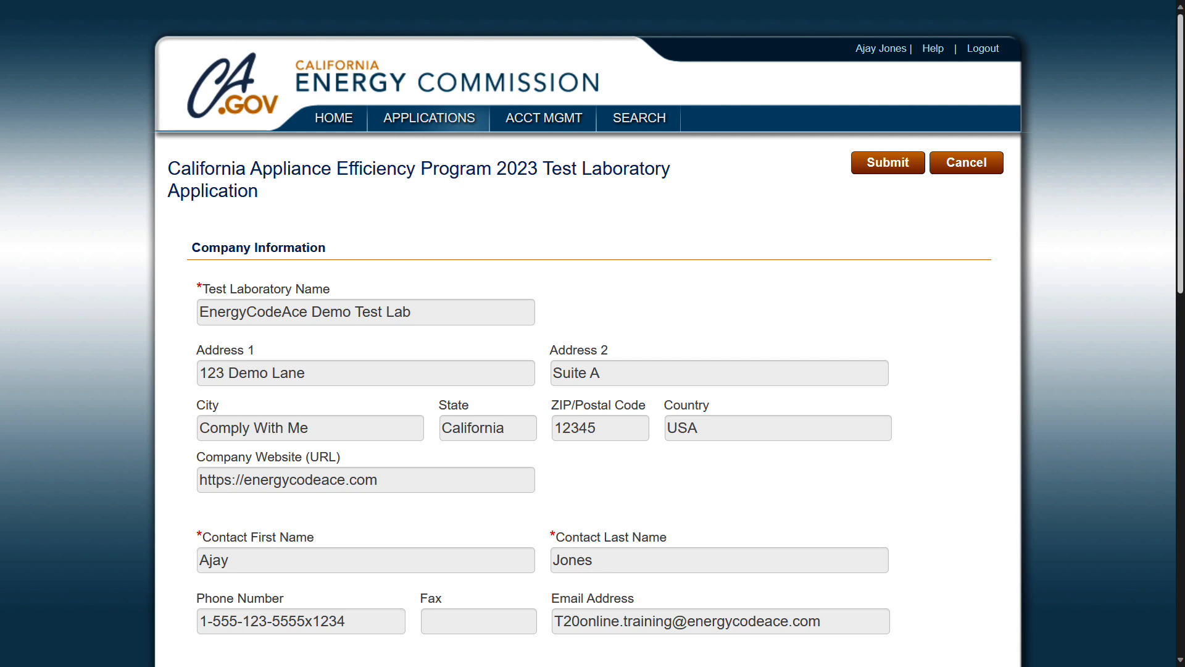
scroll(592, 334, down, 6)
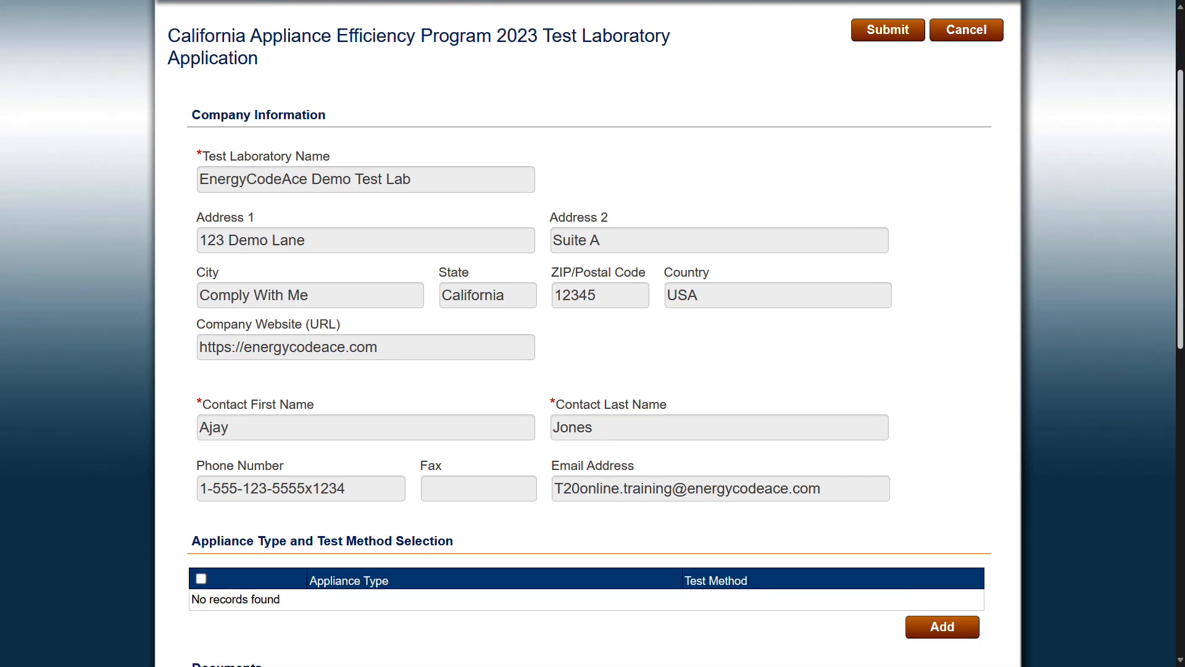
scroll(593, 334, down, 4)
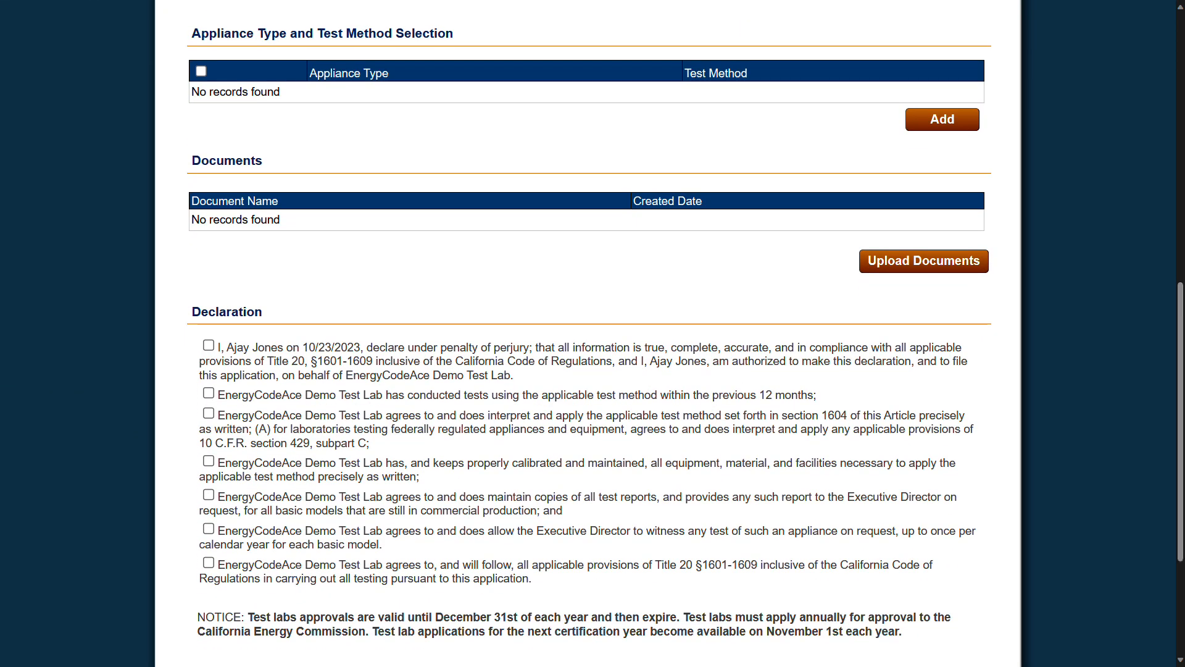
click(942, 119)
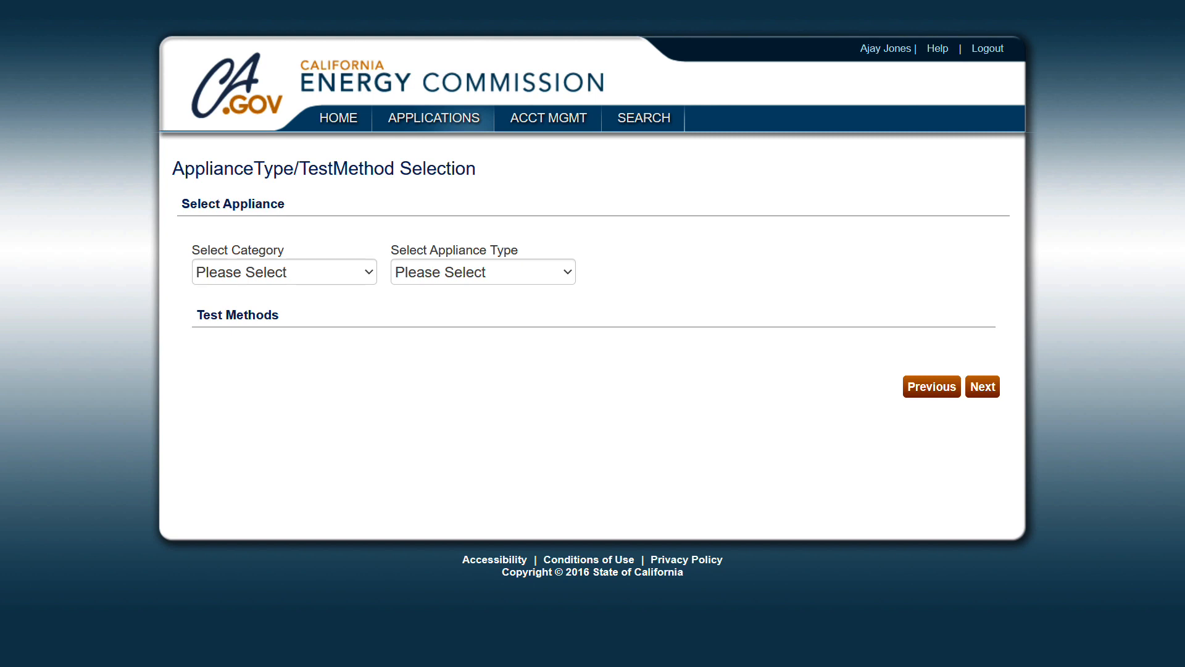
Pick Plumbing Products, PlumbingFittings and the Showerheads test method, and add them to the application.
click(368, 272)
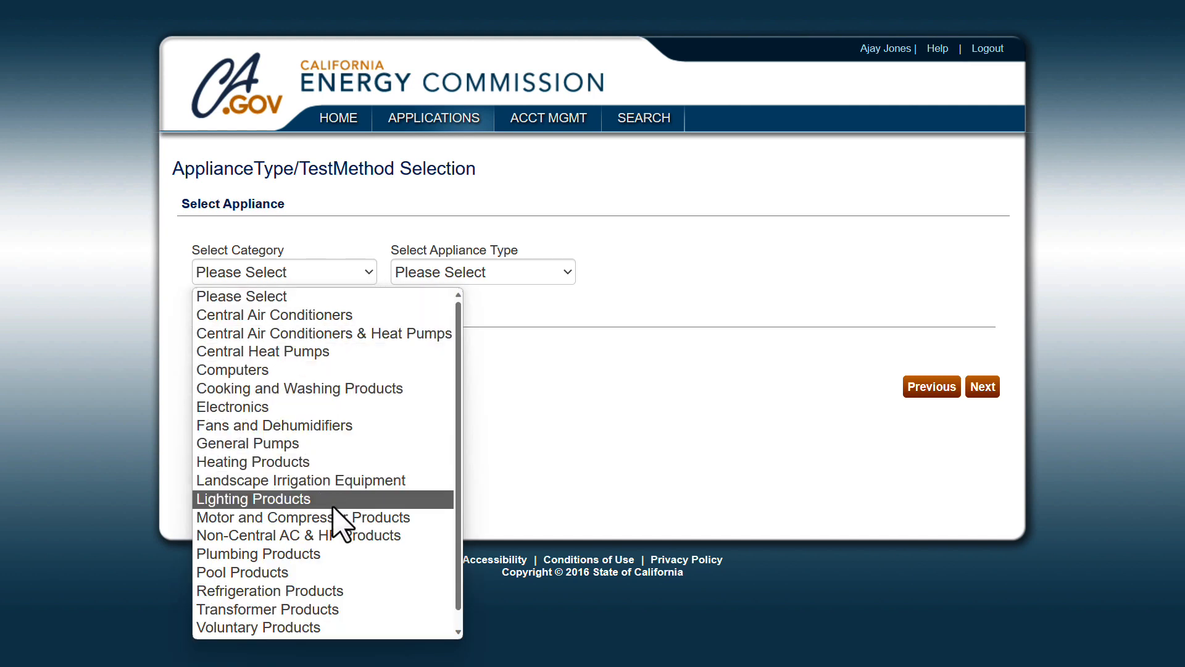
click(328, 554)
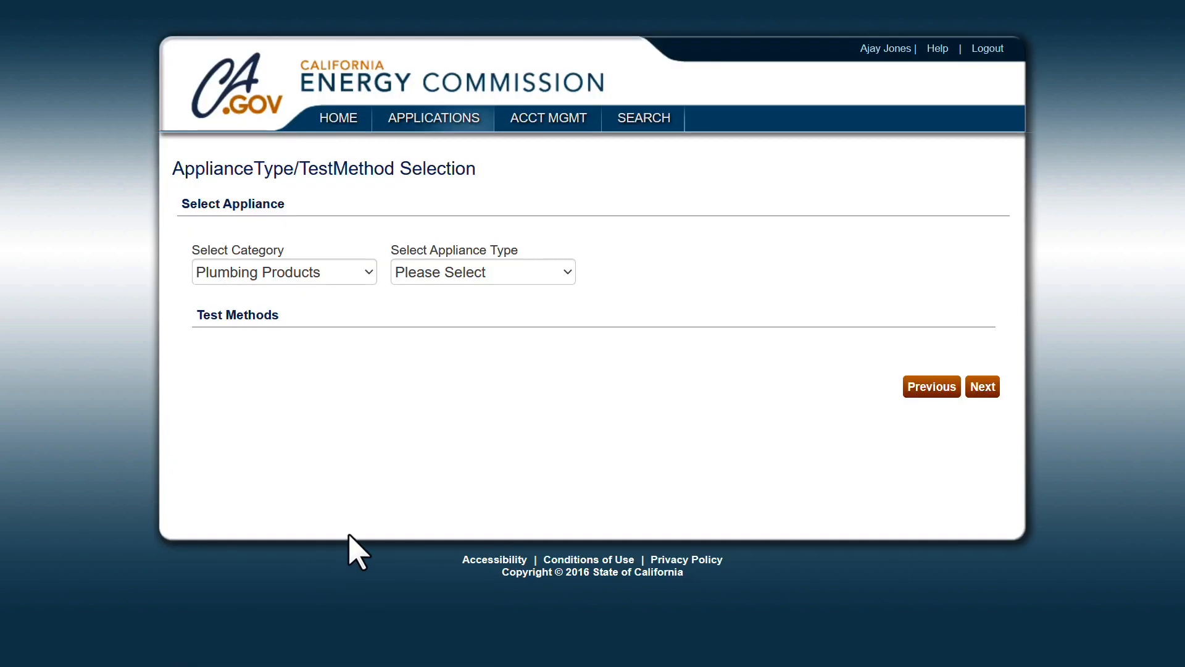
click(568, 273)
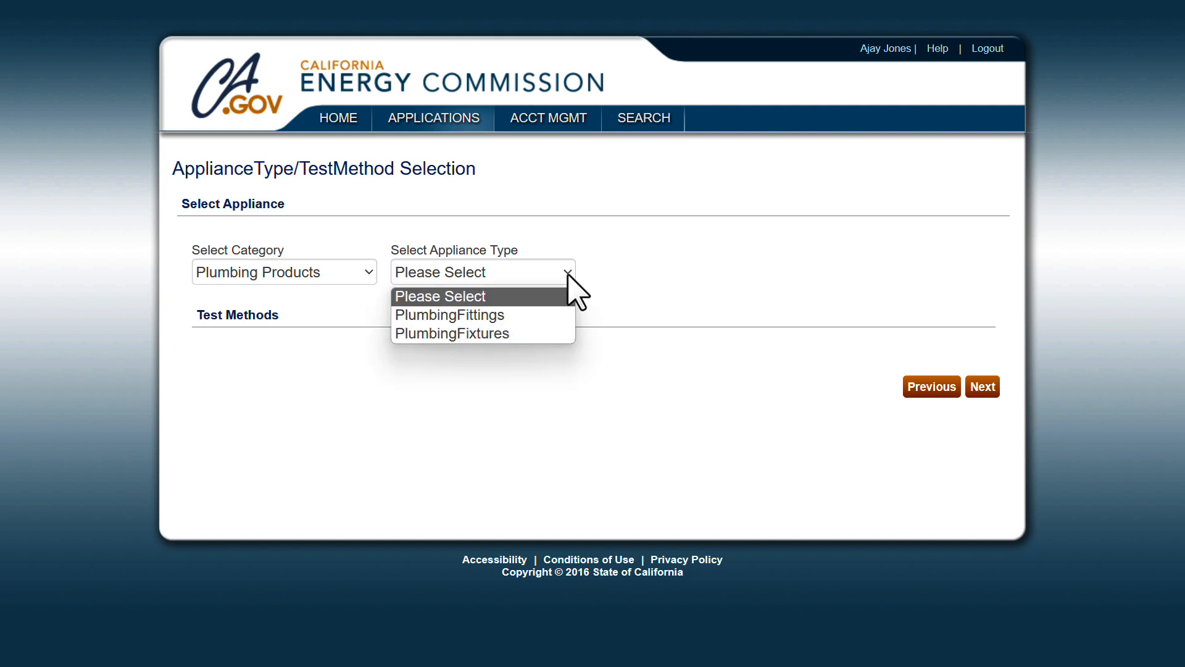
click(551, 314)
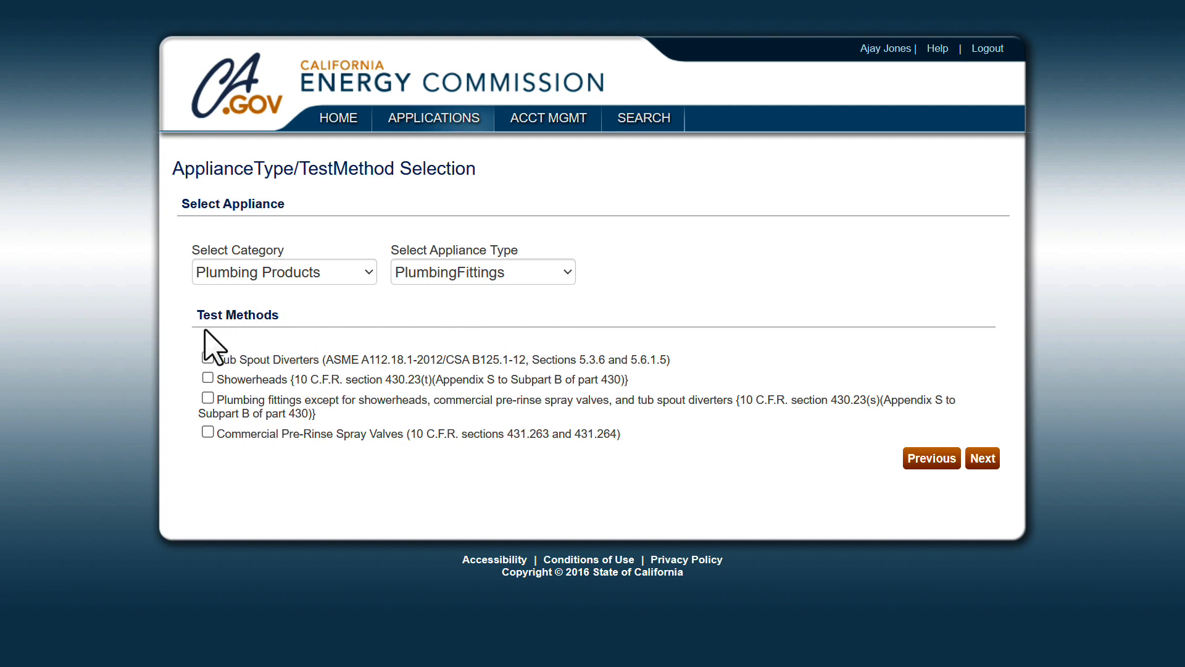
click(207, 377)
click(982, 458)
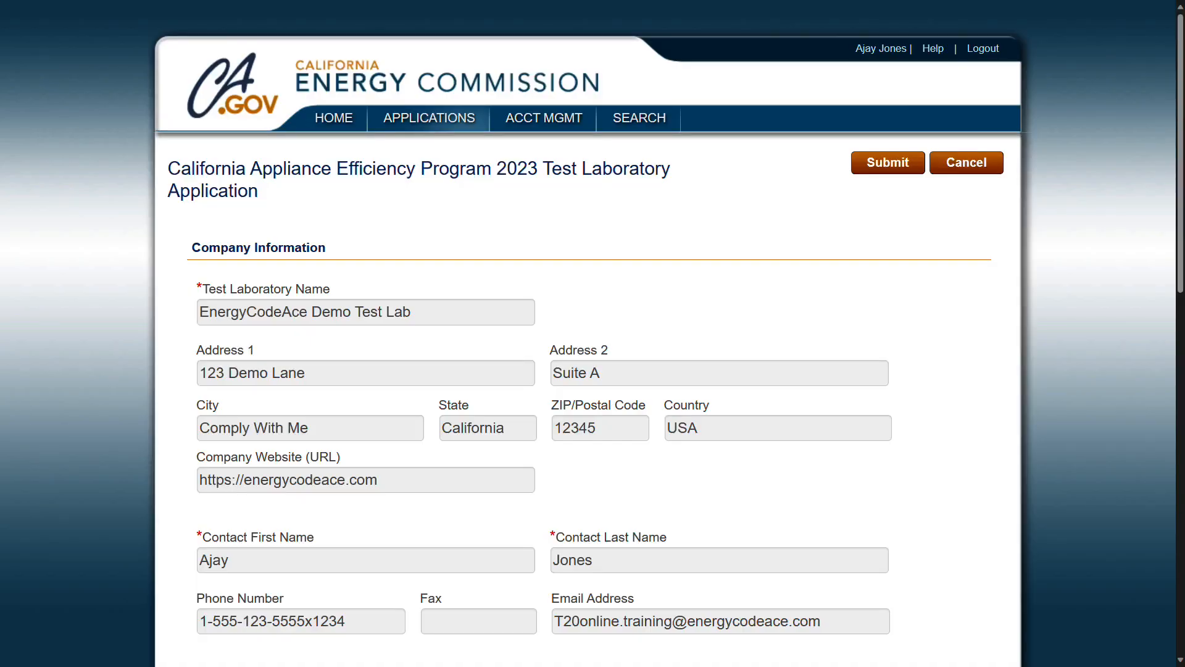
Tick all seven declaration statements at the bottom of the application form.
scroll(588, 344, down, 3)
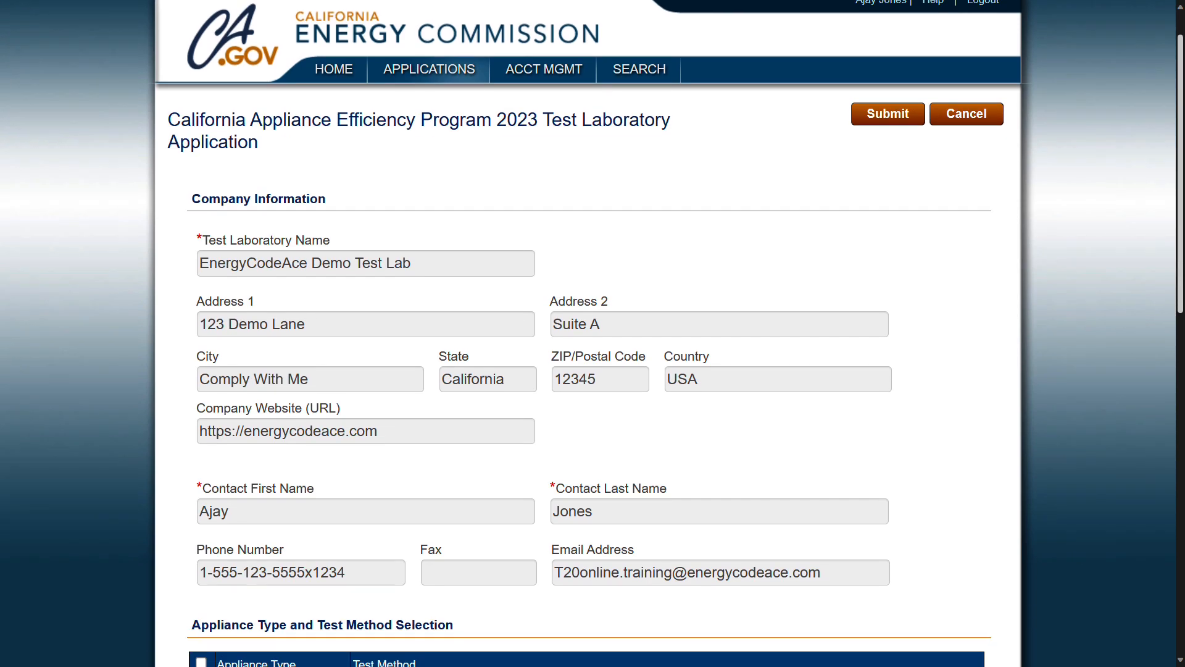
scroll(588, 345, down, 6)
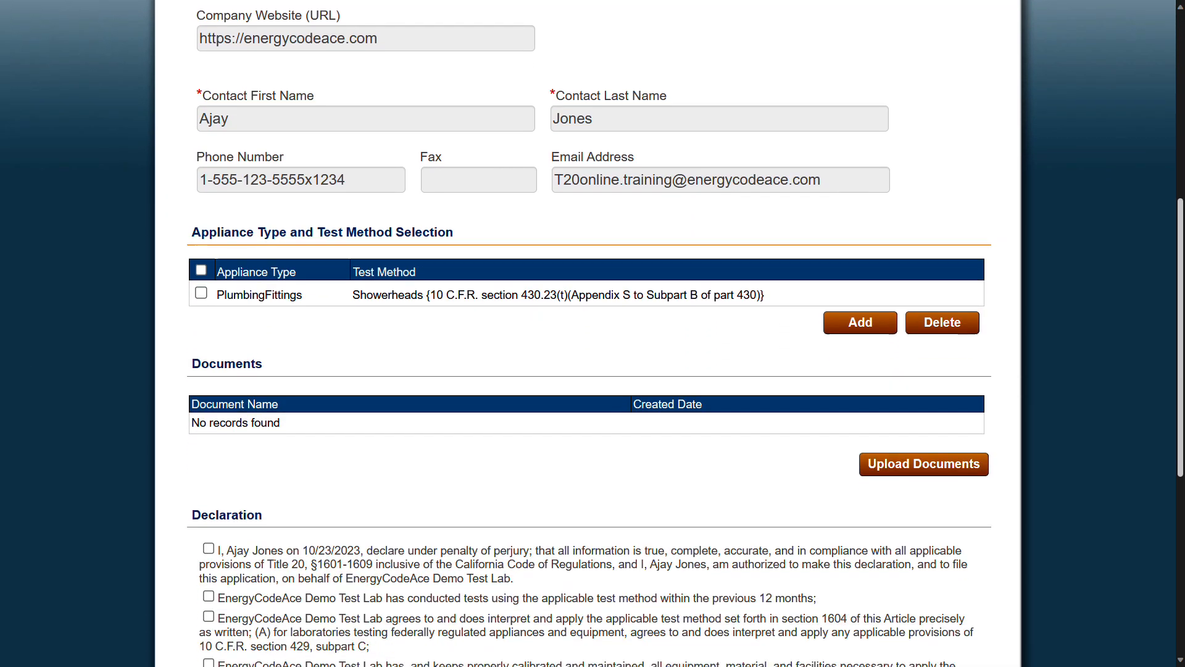
scroll(588, 345, down, 2)
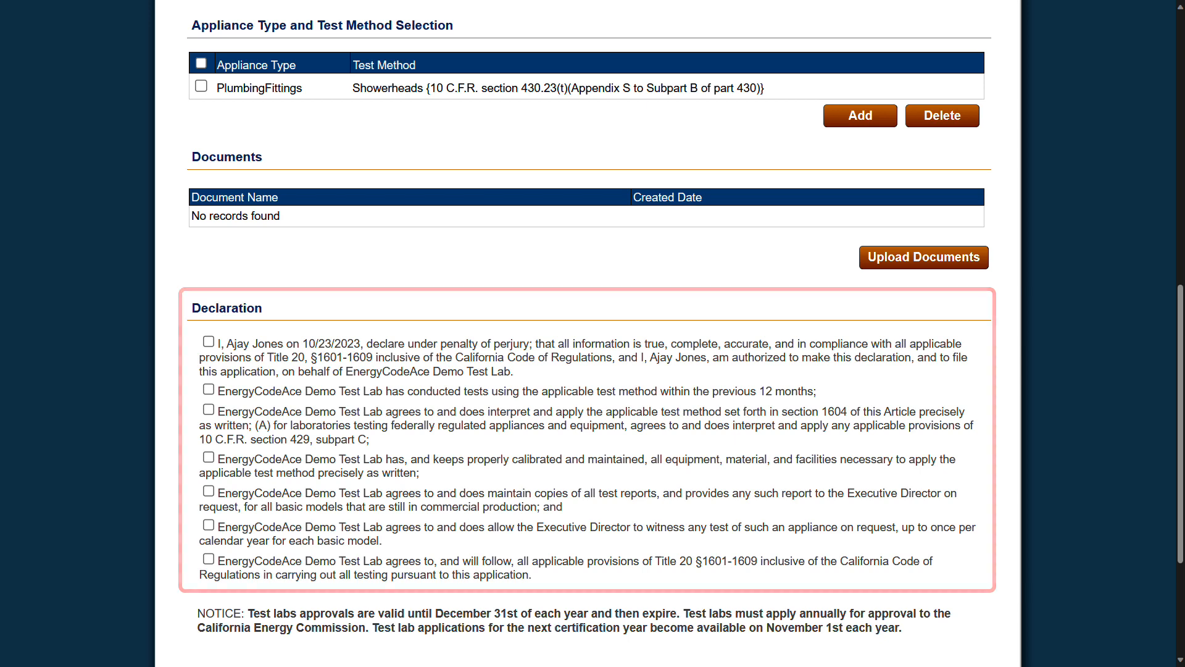
click(208, 342)
click(208, 389)
click(208, 410)
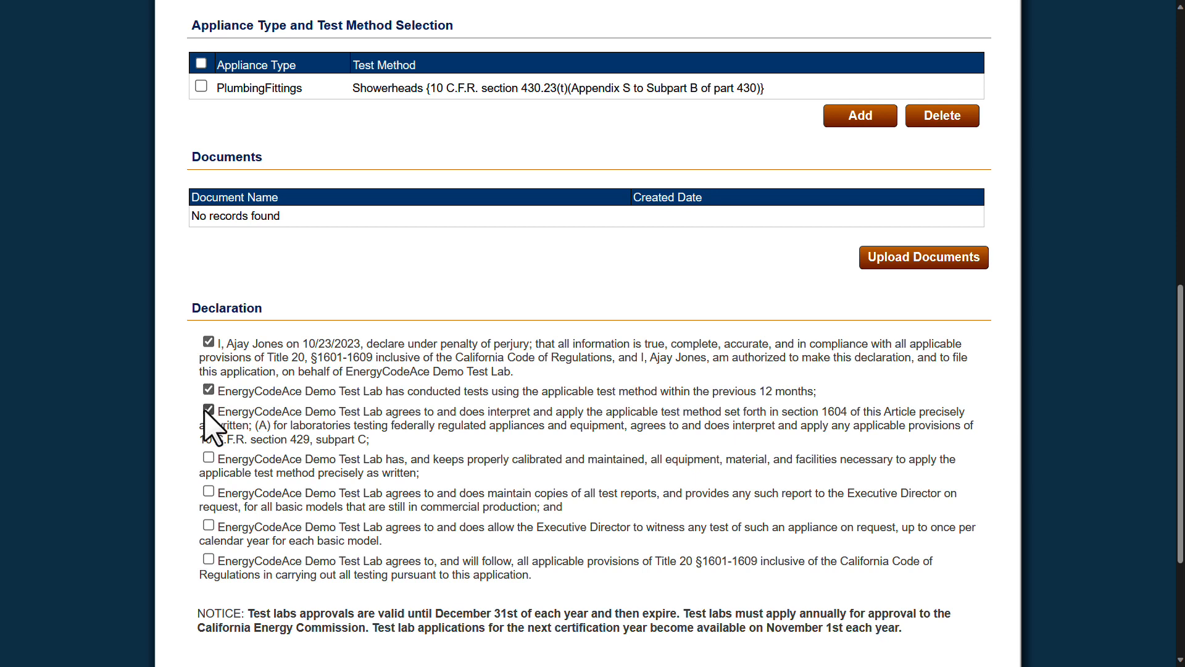
click(208, 456)
click(208, 491)
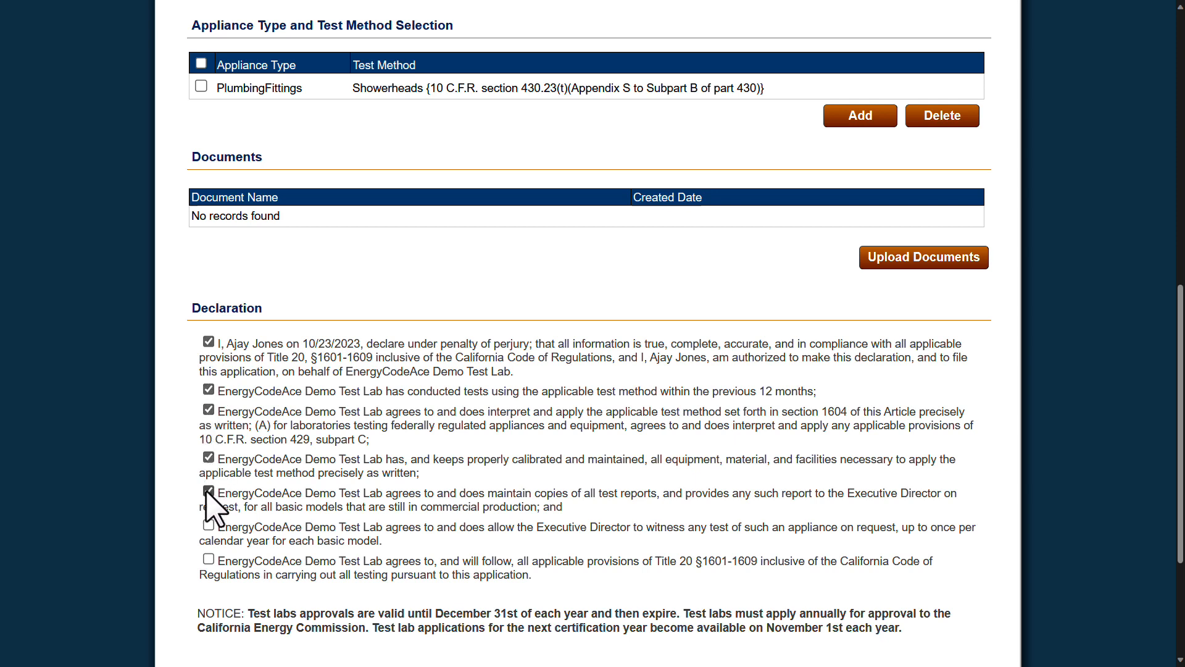
click(208, 525)
click(208, 559)
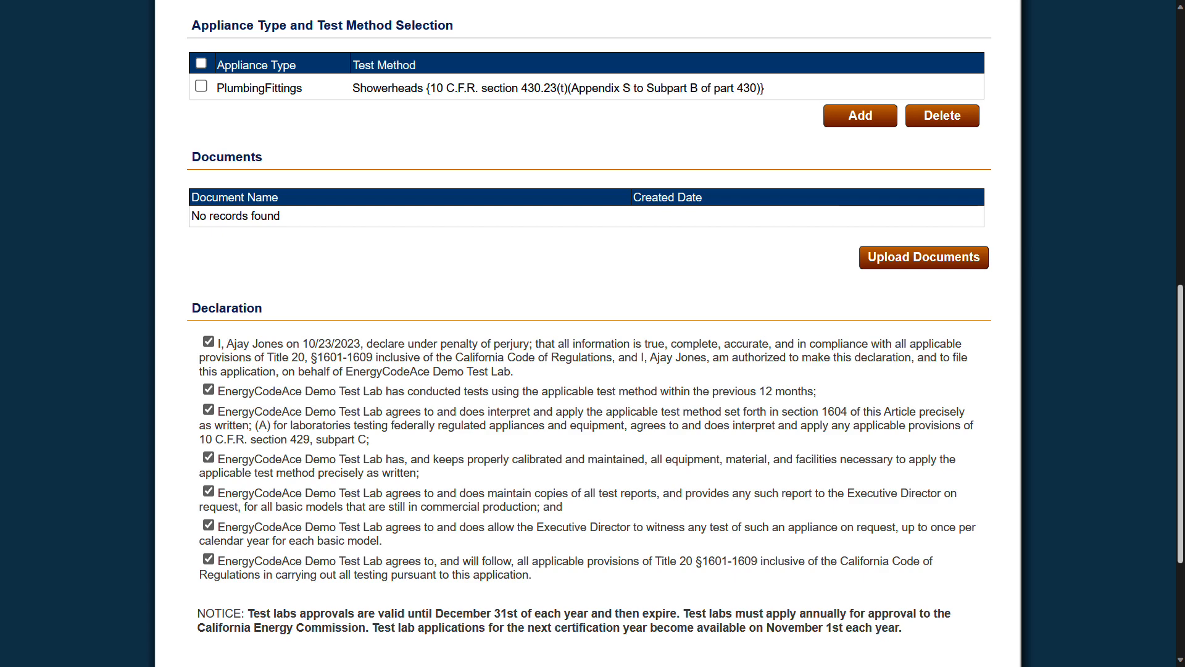
Submit the 2023 Test Laboratory Application.
scroll(593, 334, up, 5)
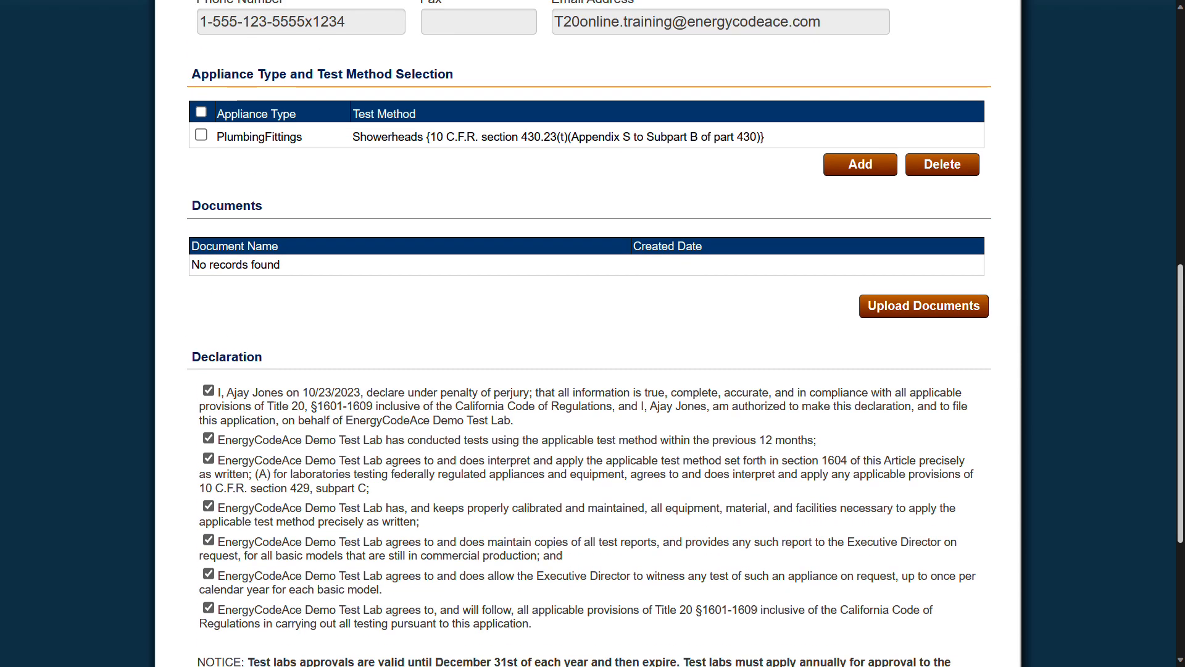
scroll(592, 333, up, 5)
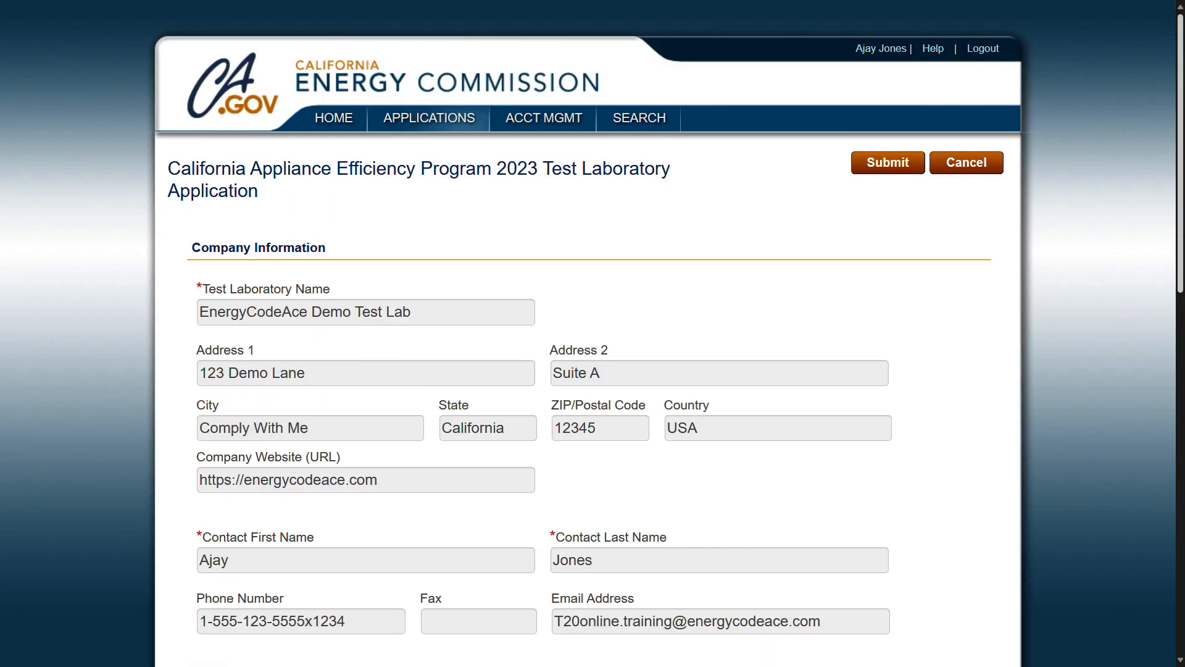
click(886, 162)
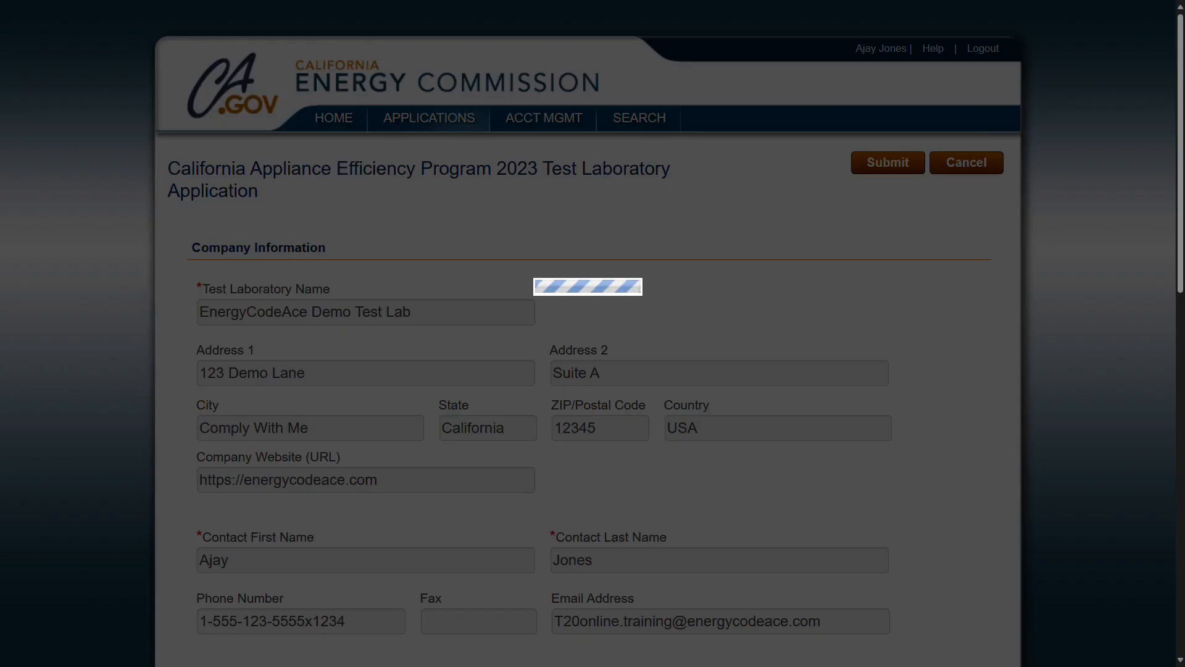